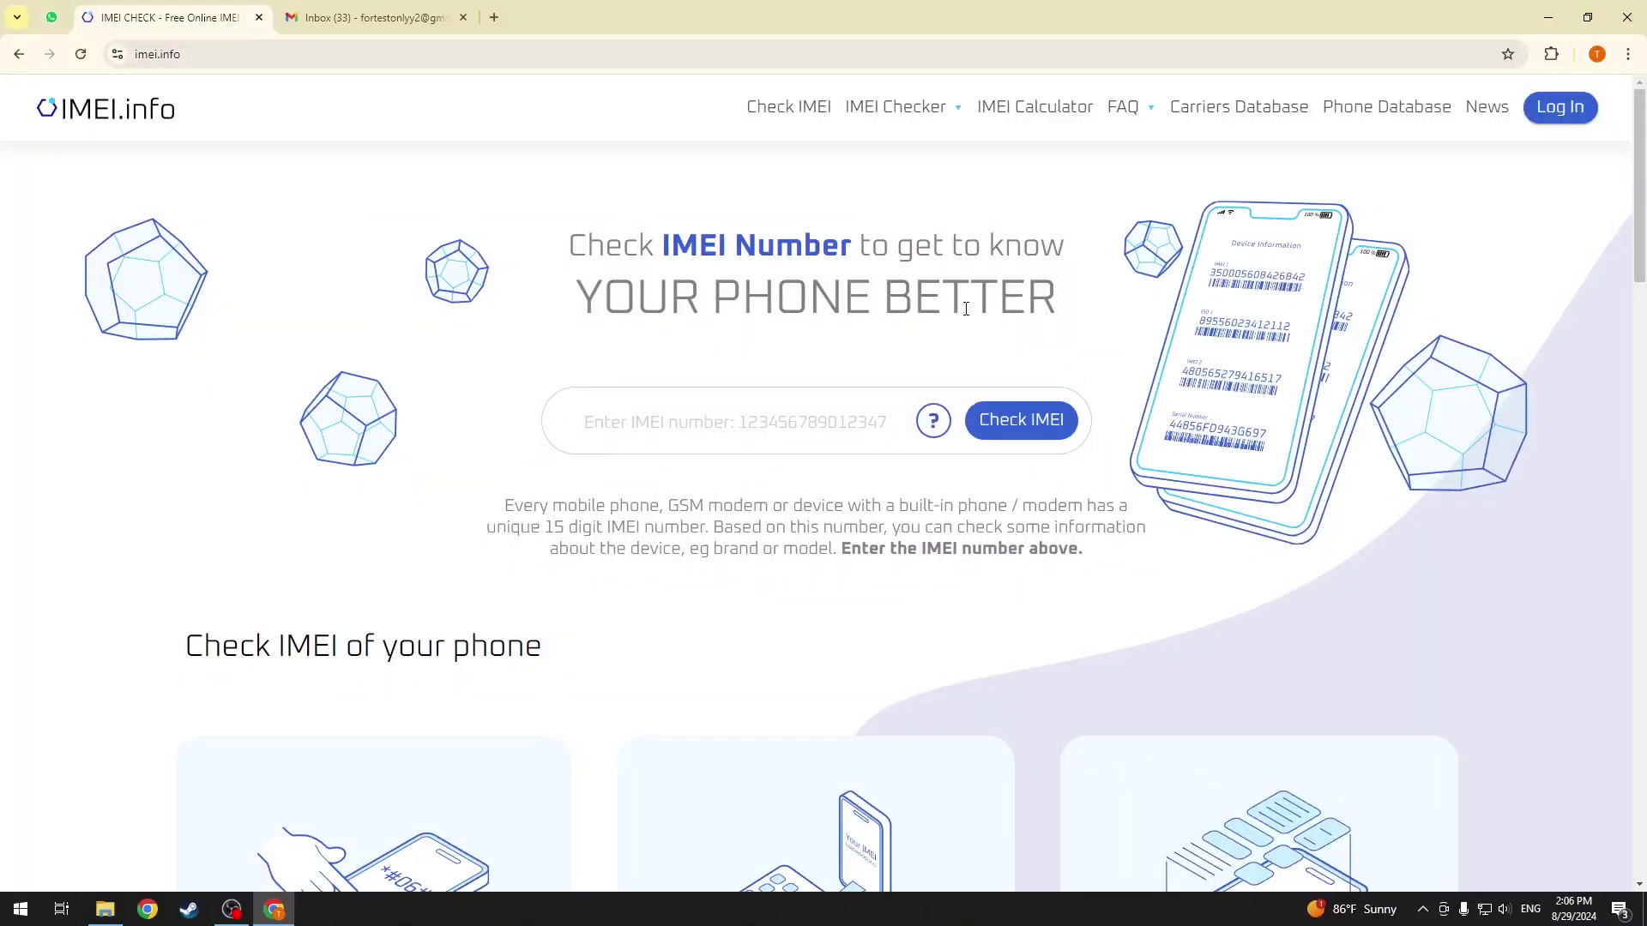
left_click(730, 421)
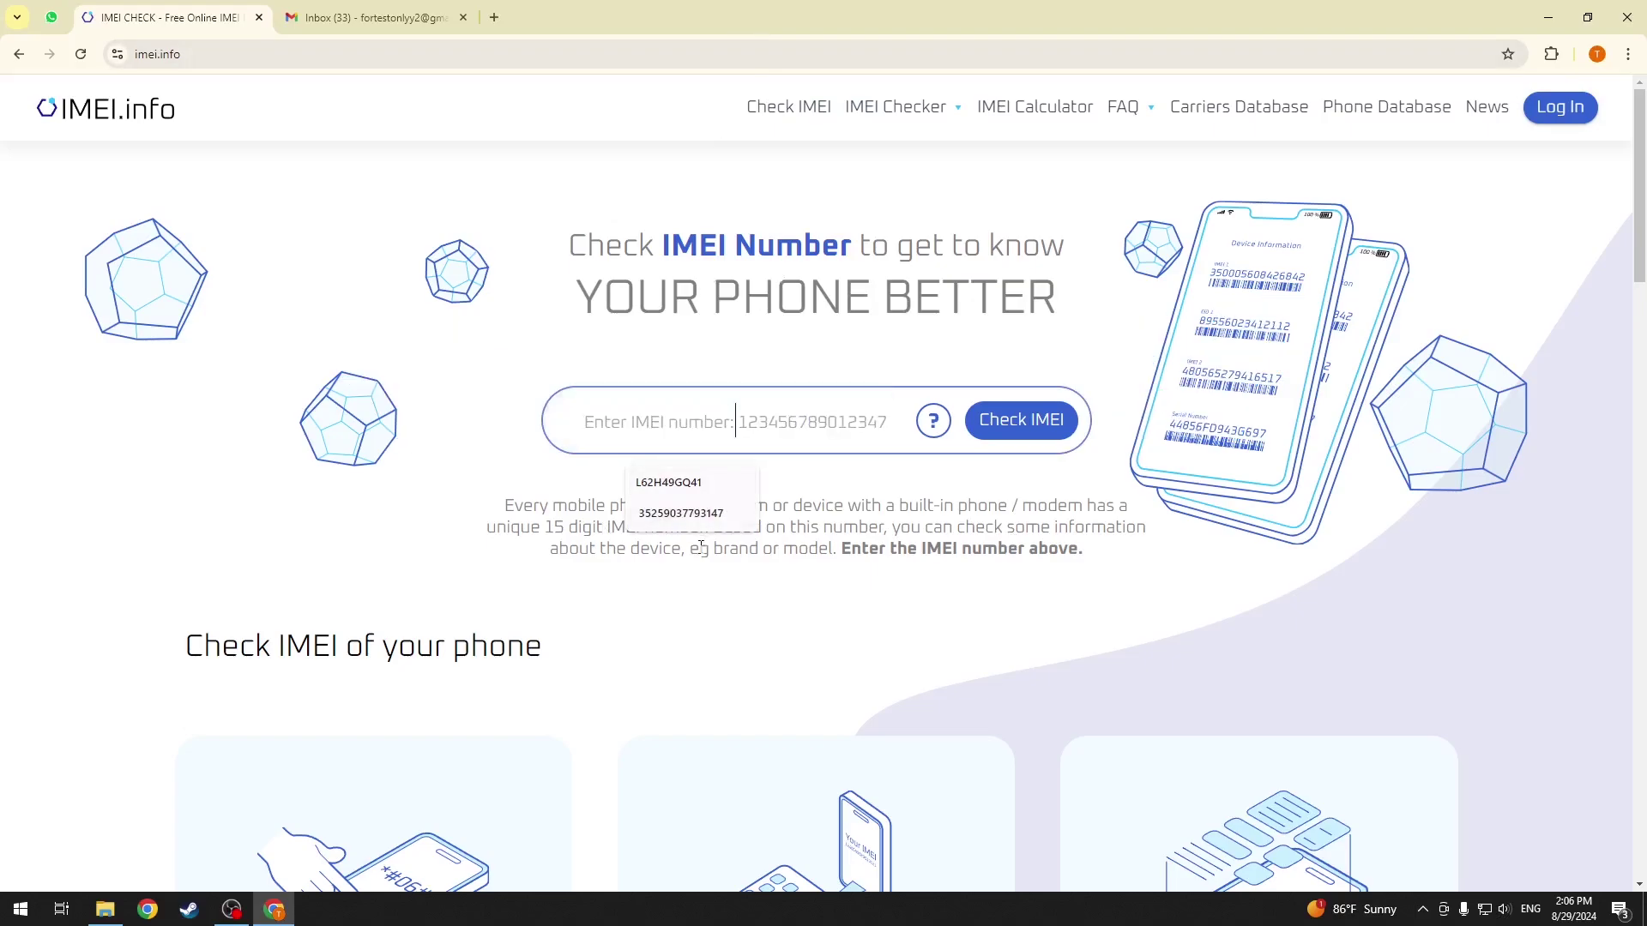
left_click(680, 513)
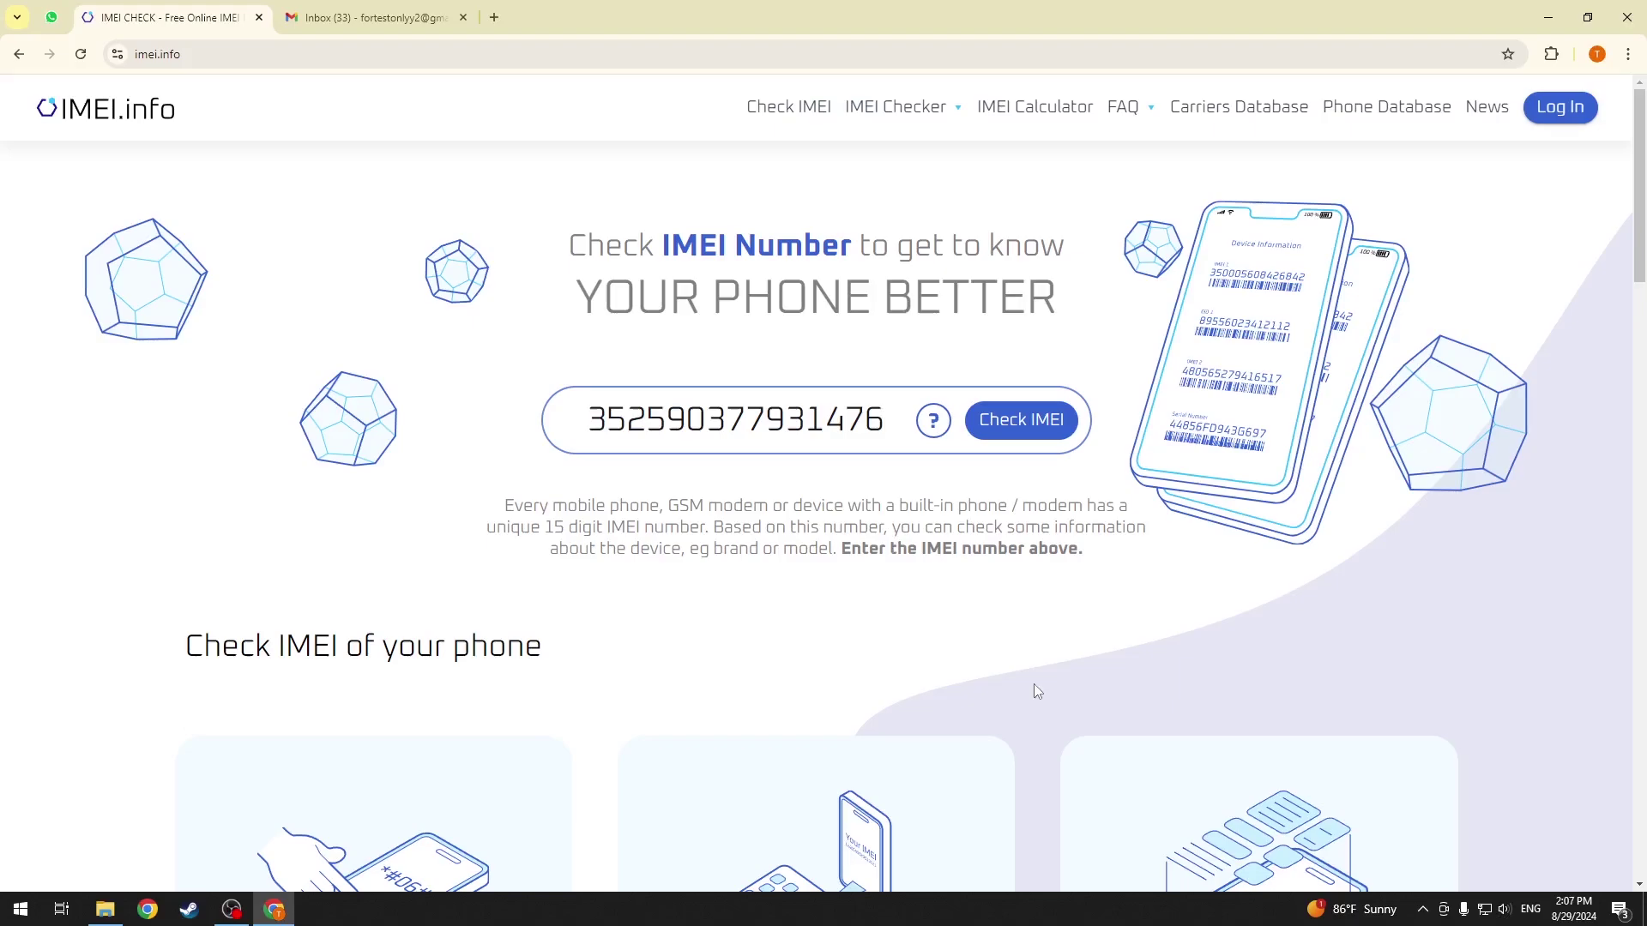
left_click(971, 412)
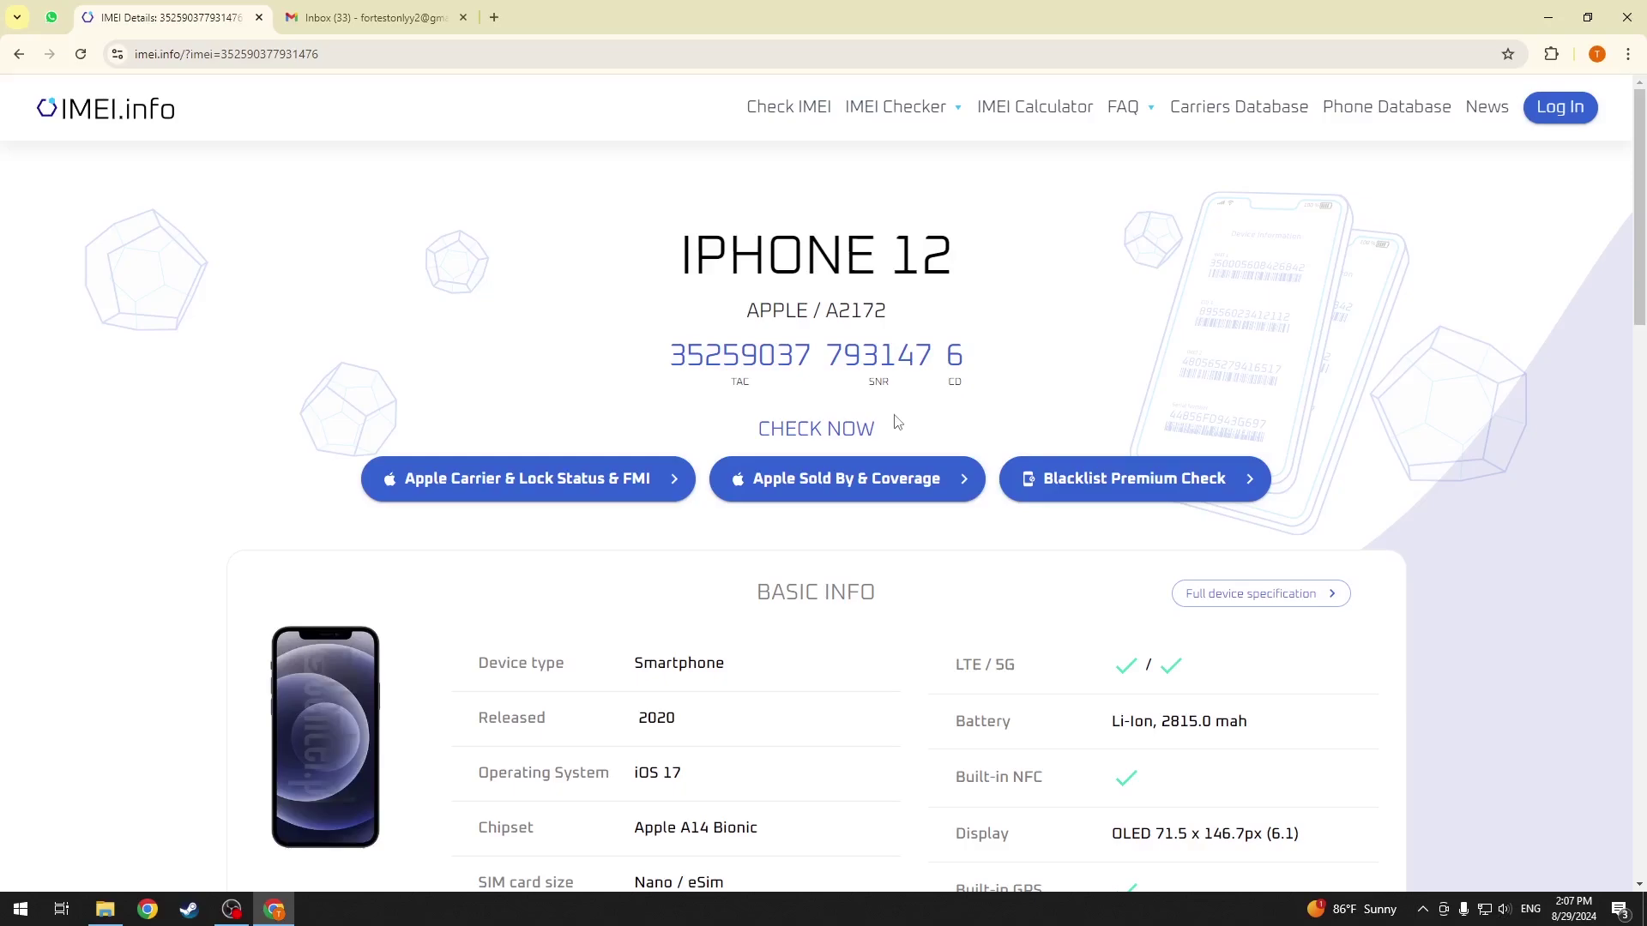
scroll(896, 421, "down", 10)
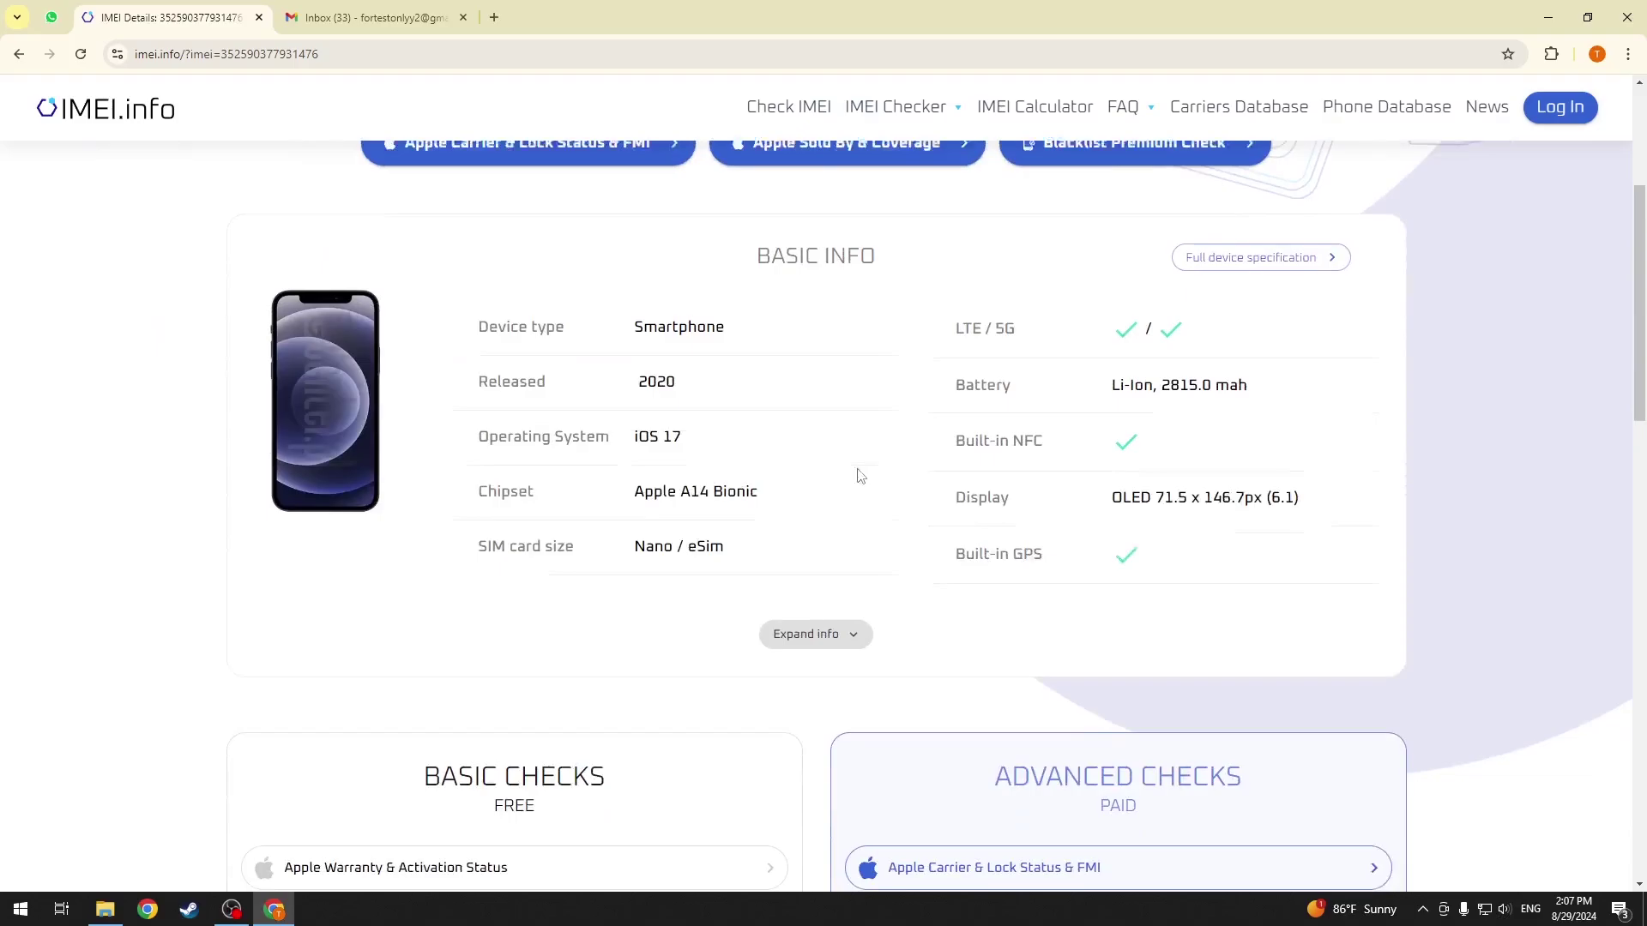
scroll(852, 501, "down", 4)
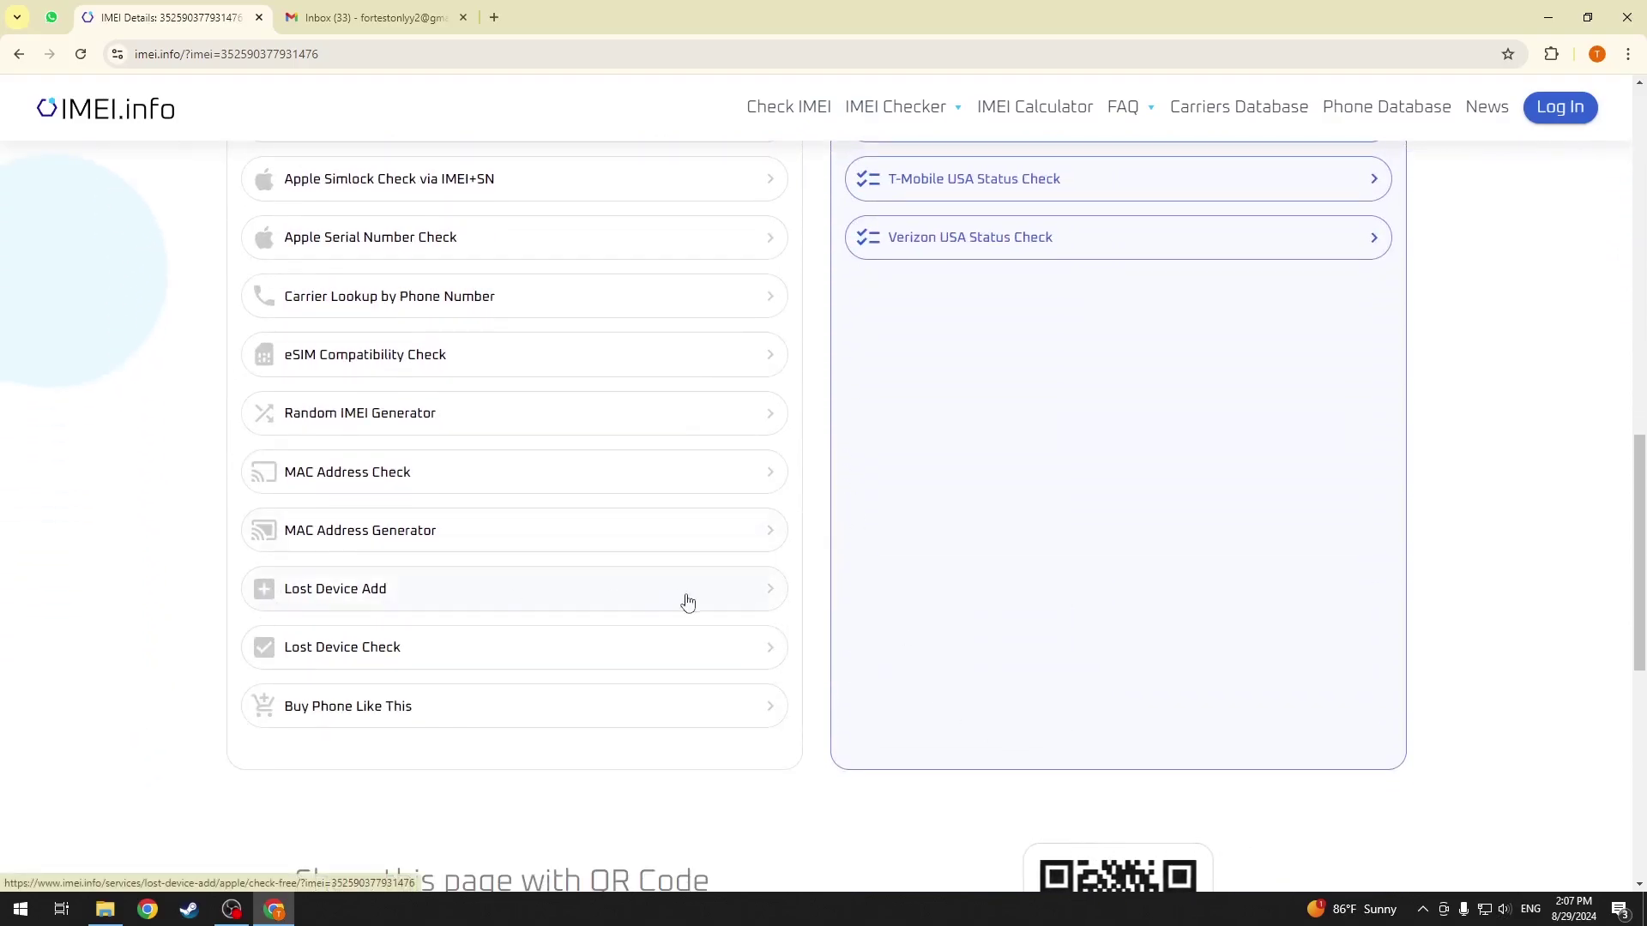
left_click(417, 603)
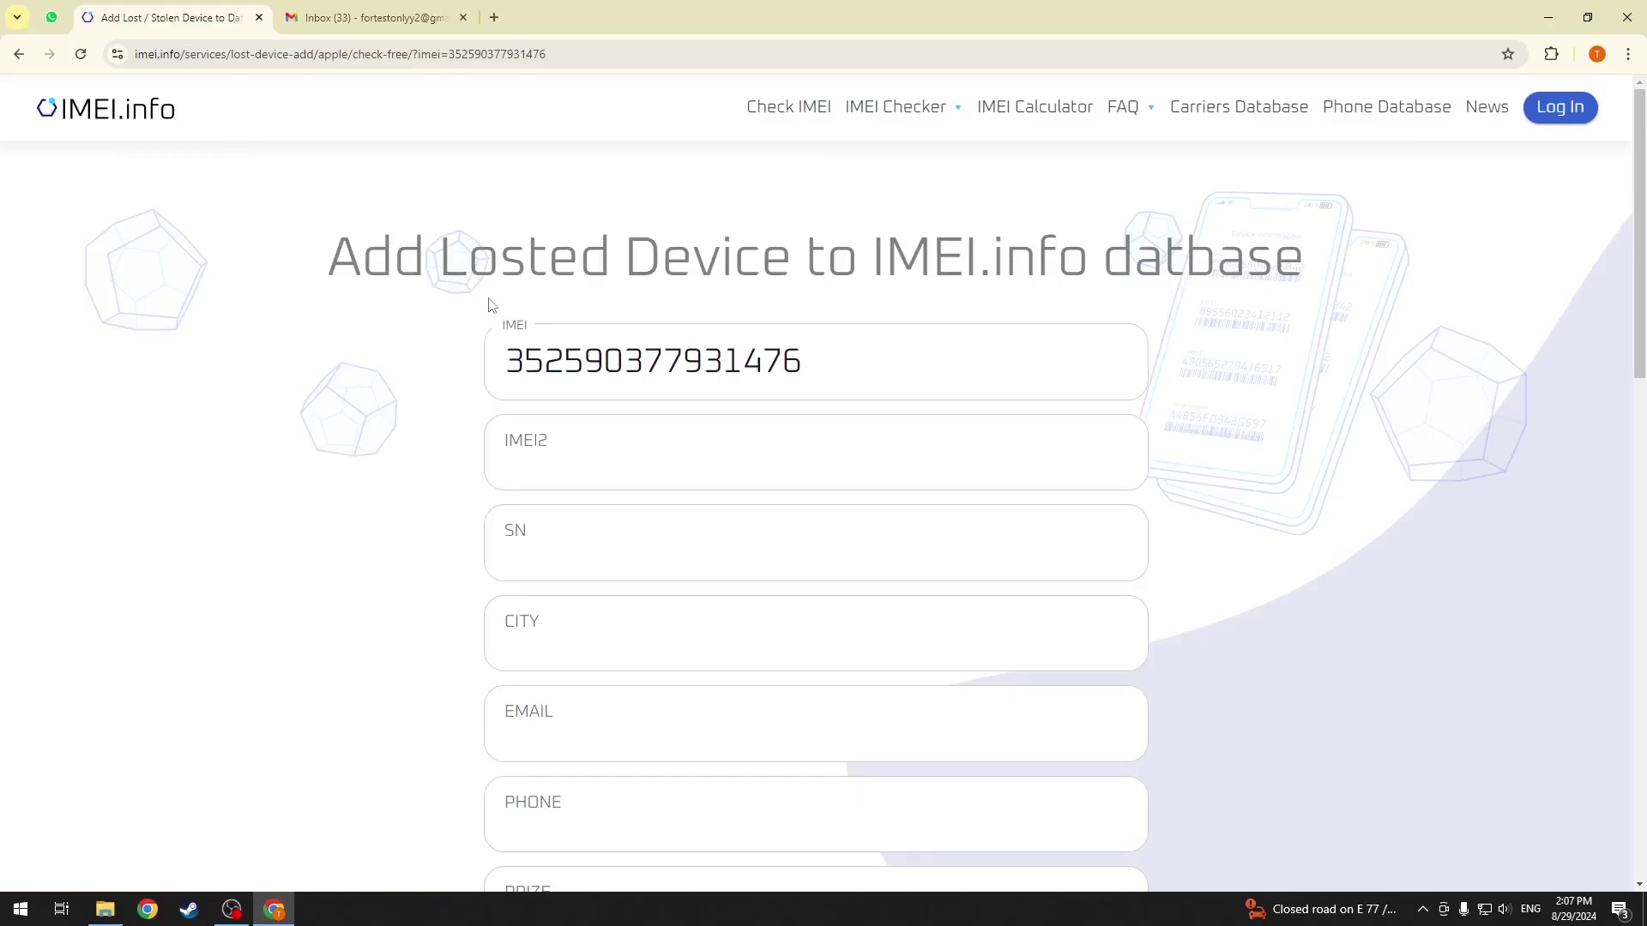
scroll(772, 337, "down", 1)
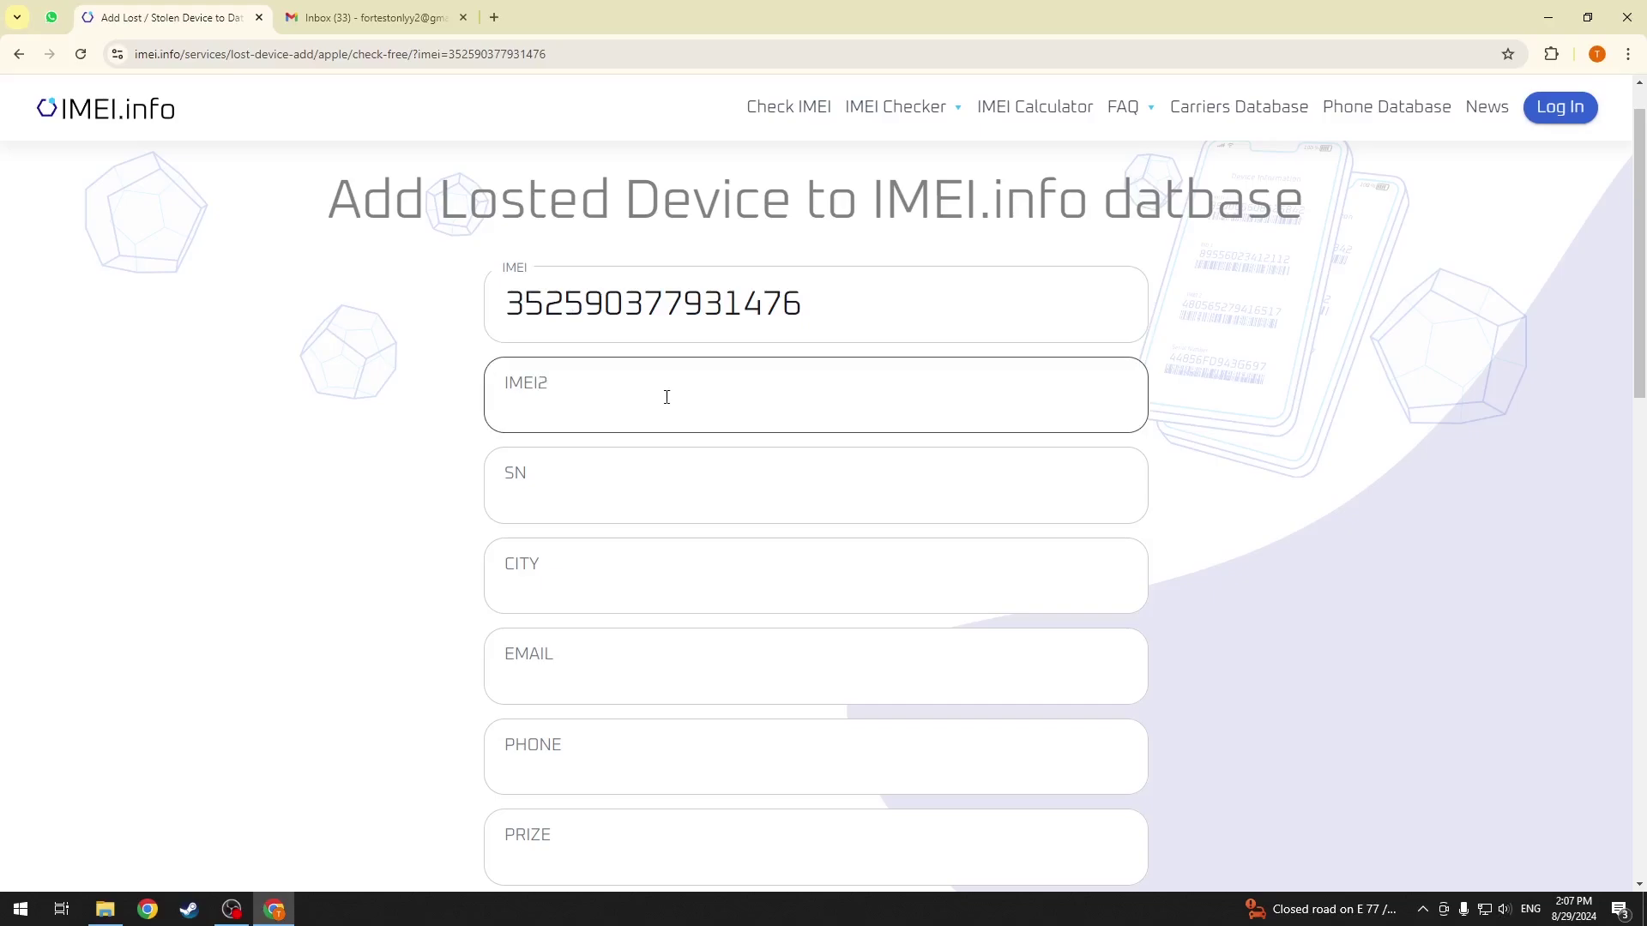
scroll(721, 399, "down", 1)
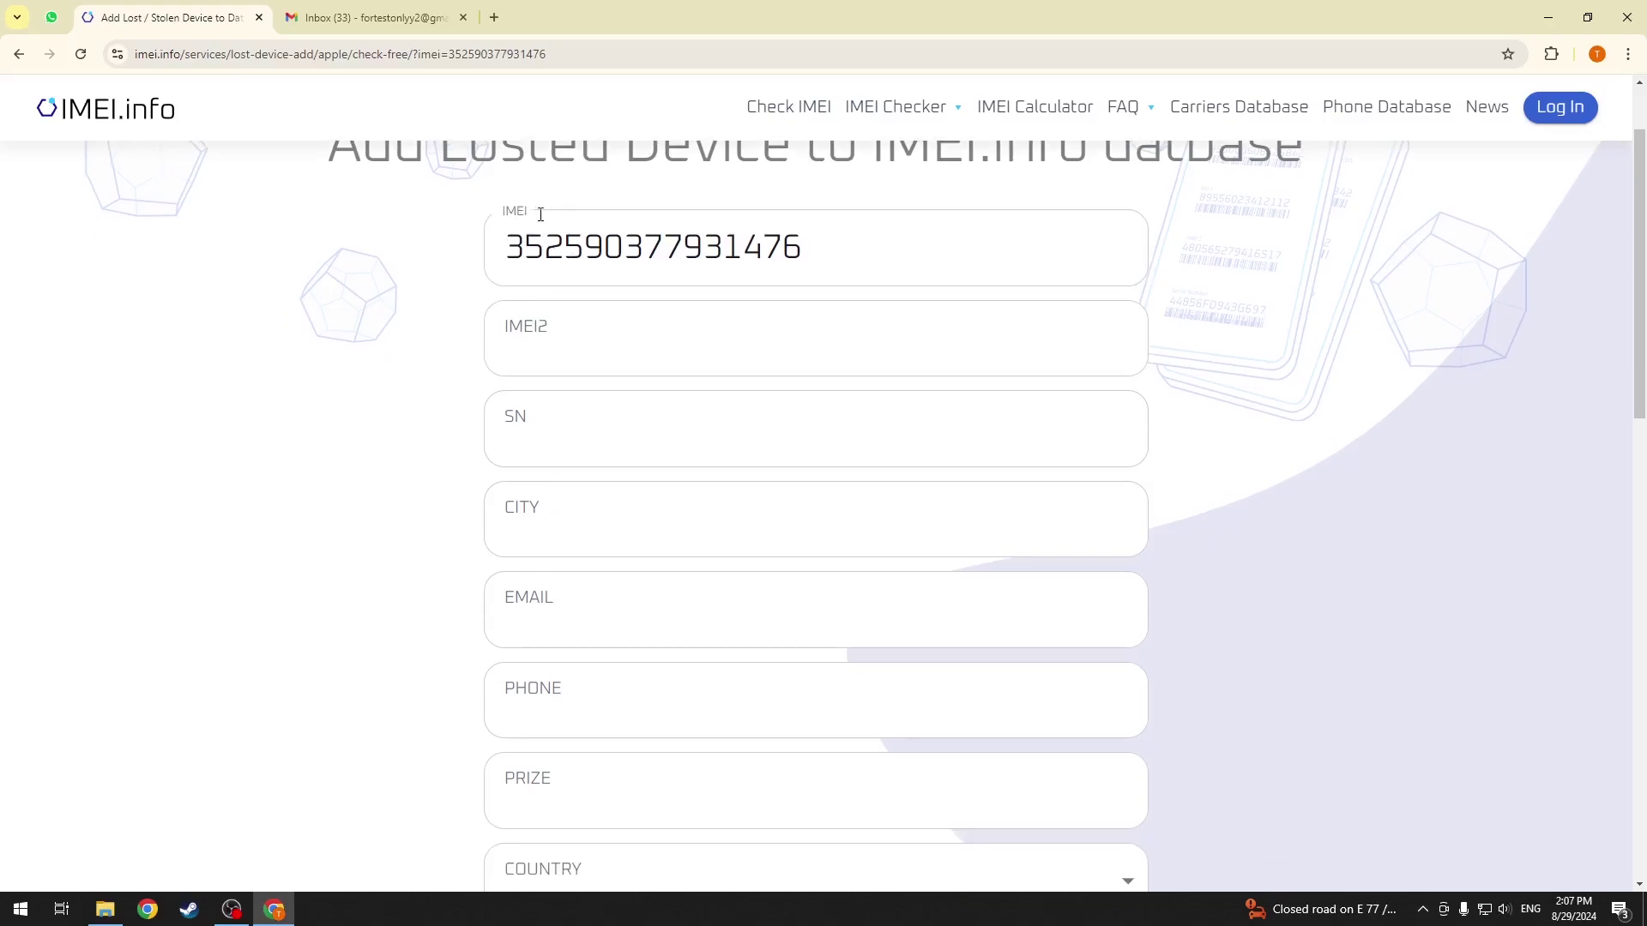
left_click(544, 337)
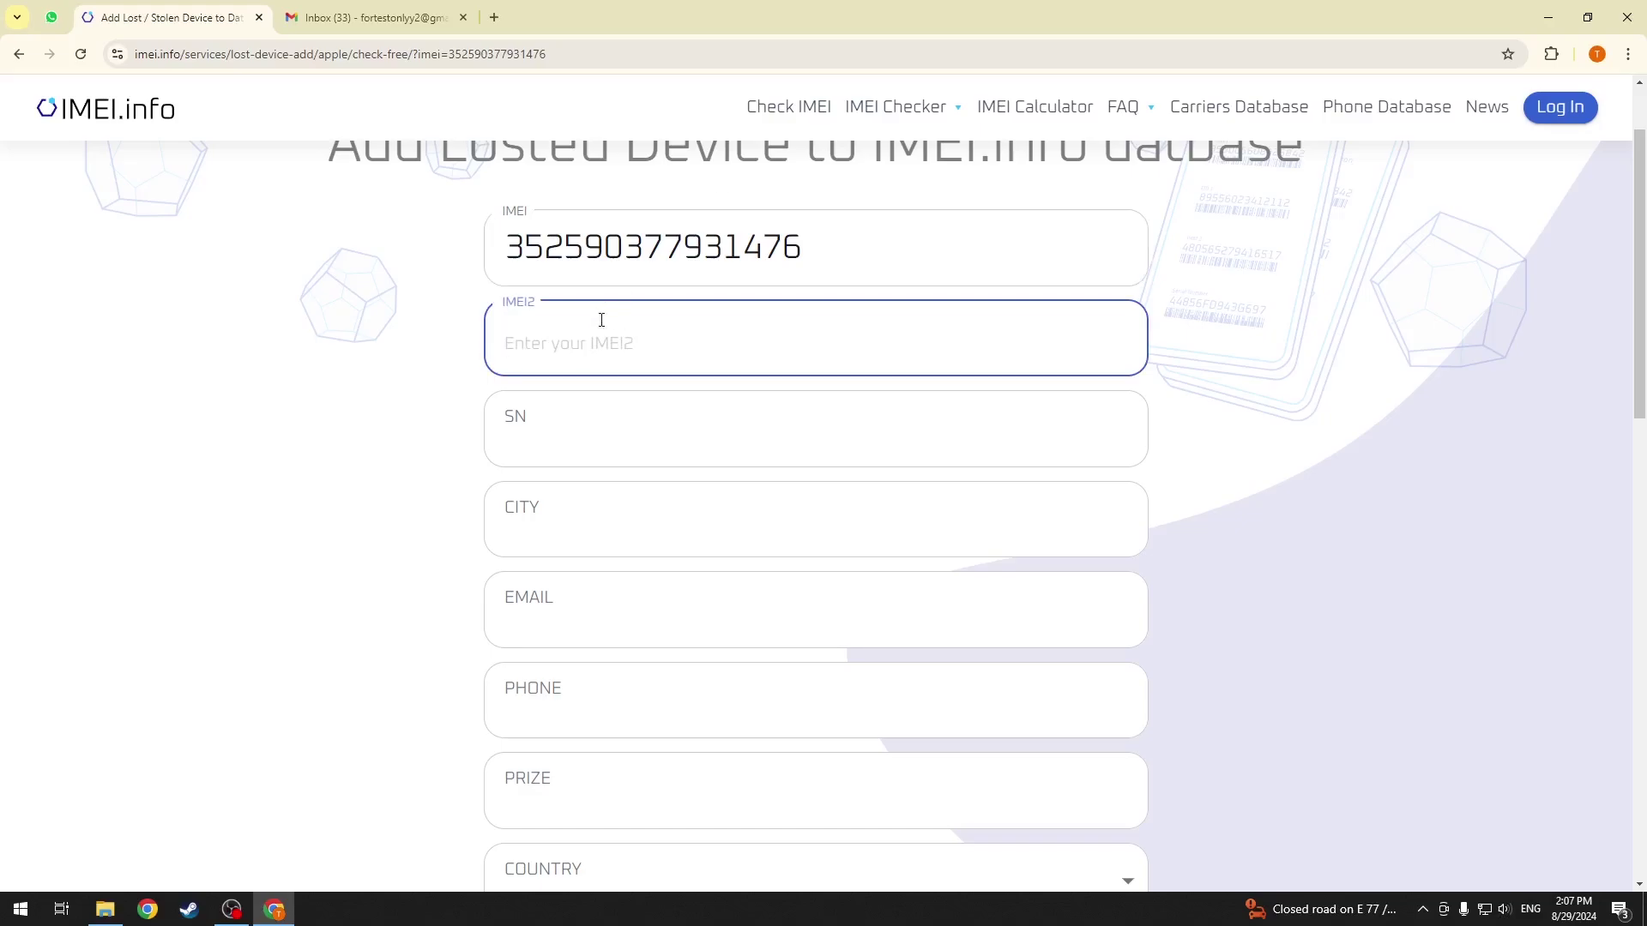
left_click(599, 429)
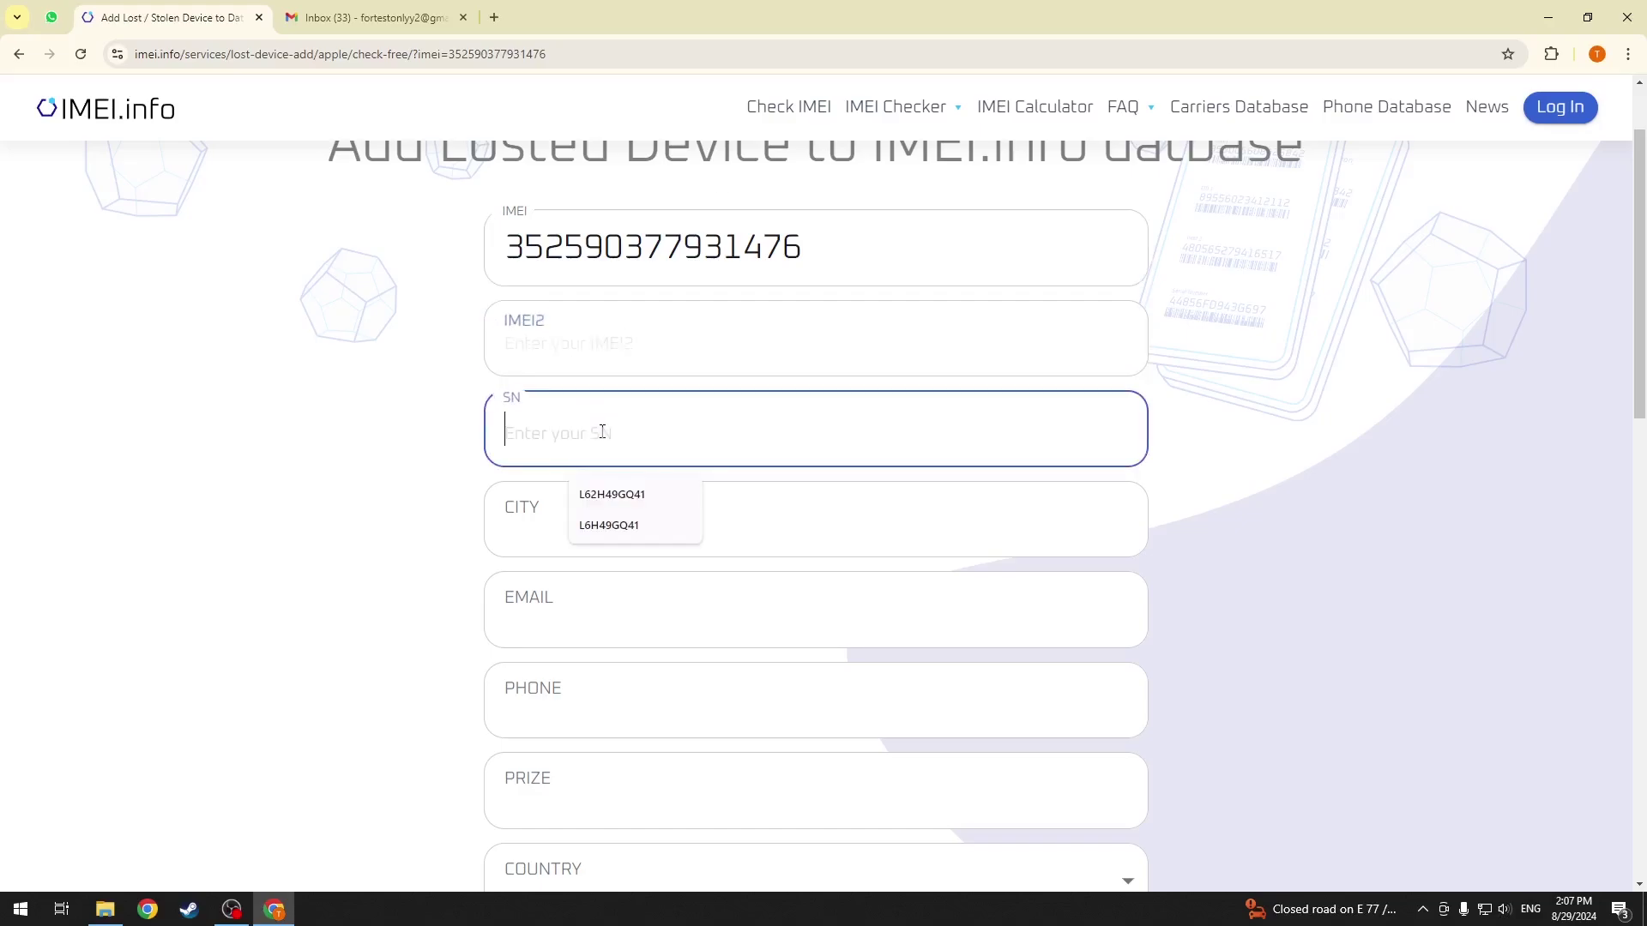
left_click(662, 496)
left_click(591, 542)
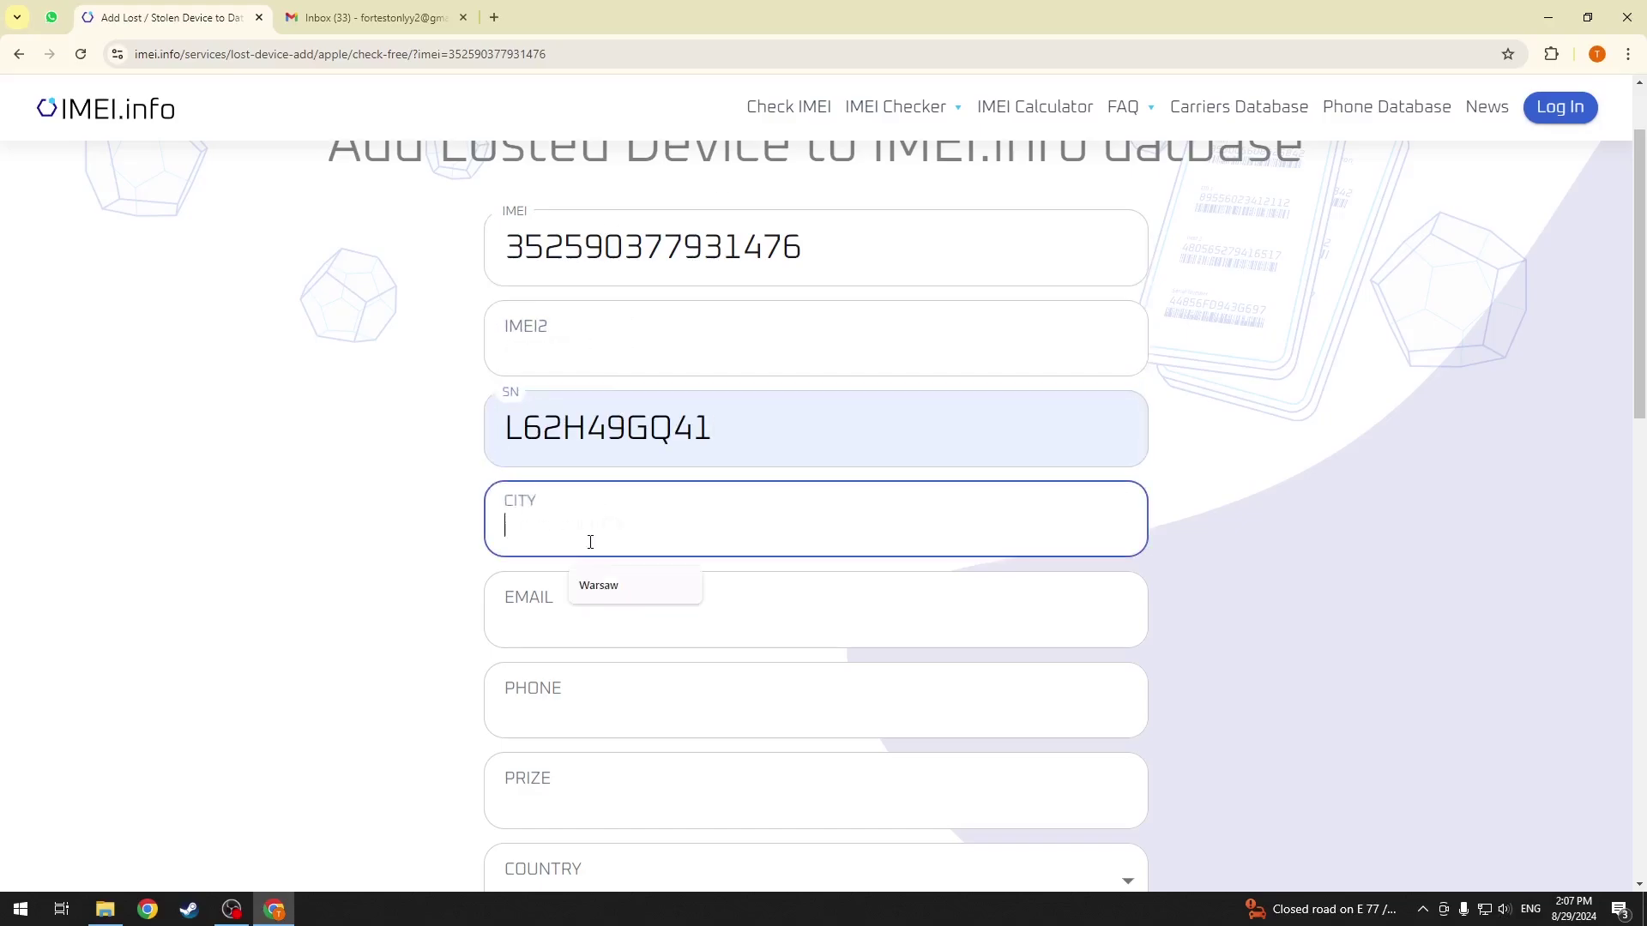
left_click(625, 600)
Step: Fill in the saved contact e-mail and phone number, and set a 50 USD reward
scroll(450, 603, "down", 1)
left_click(533, 549)
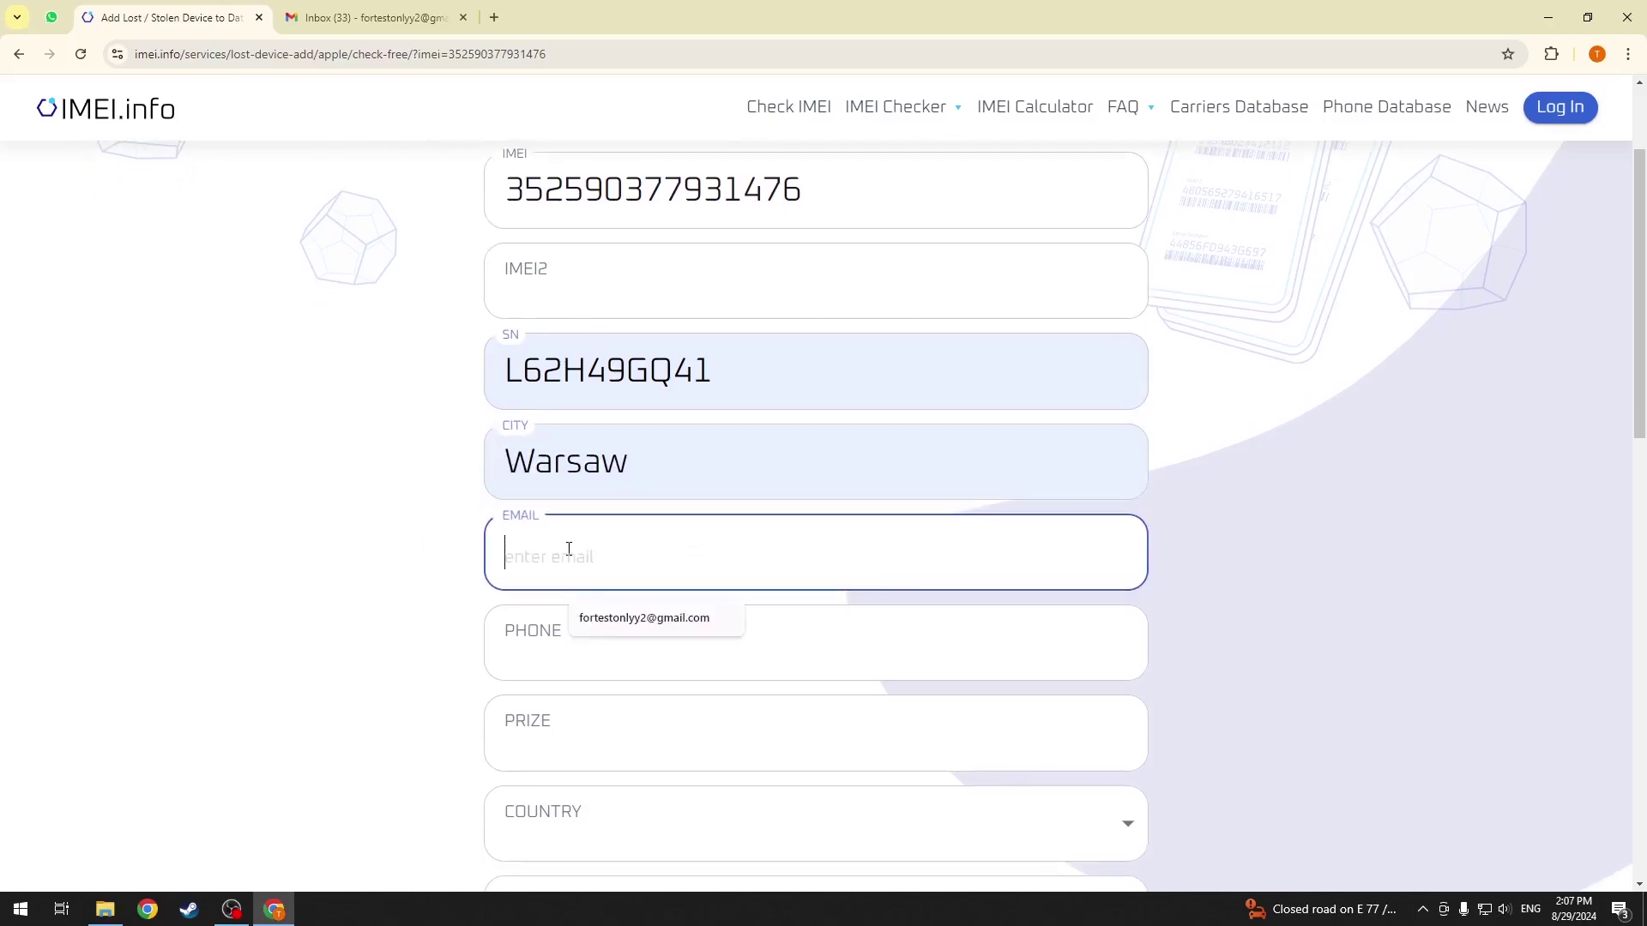
left_click(631, 622)
scroll(716, 436, "down", 3)
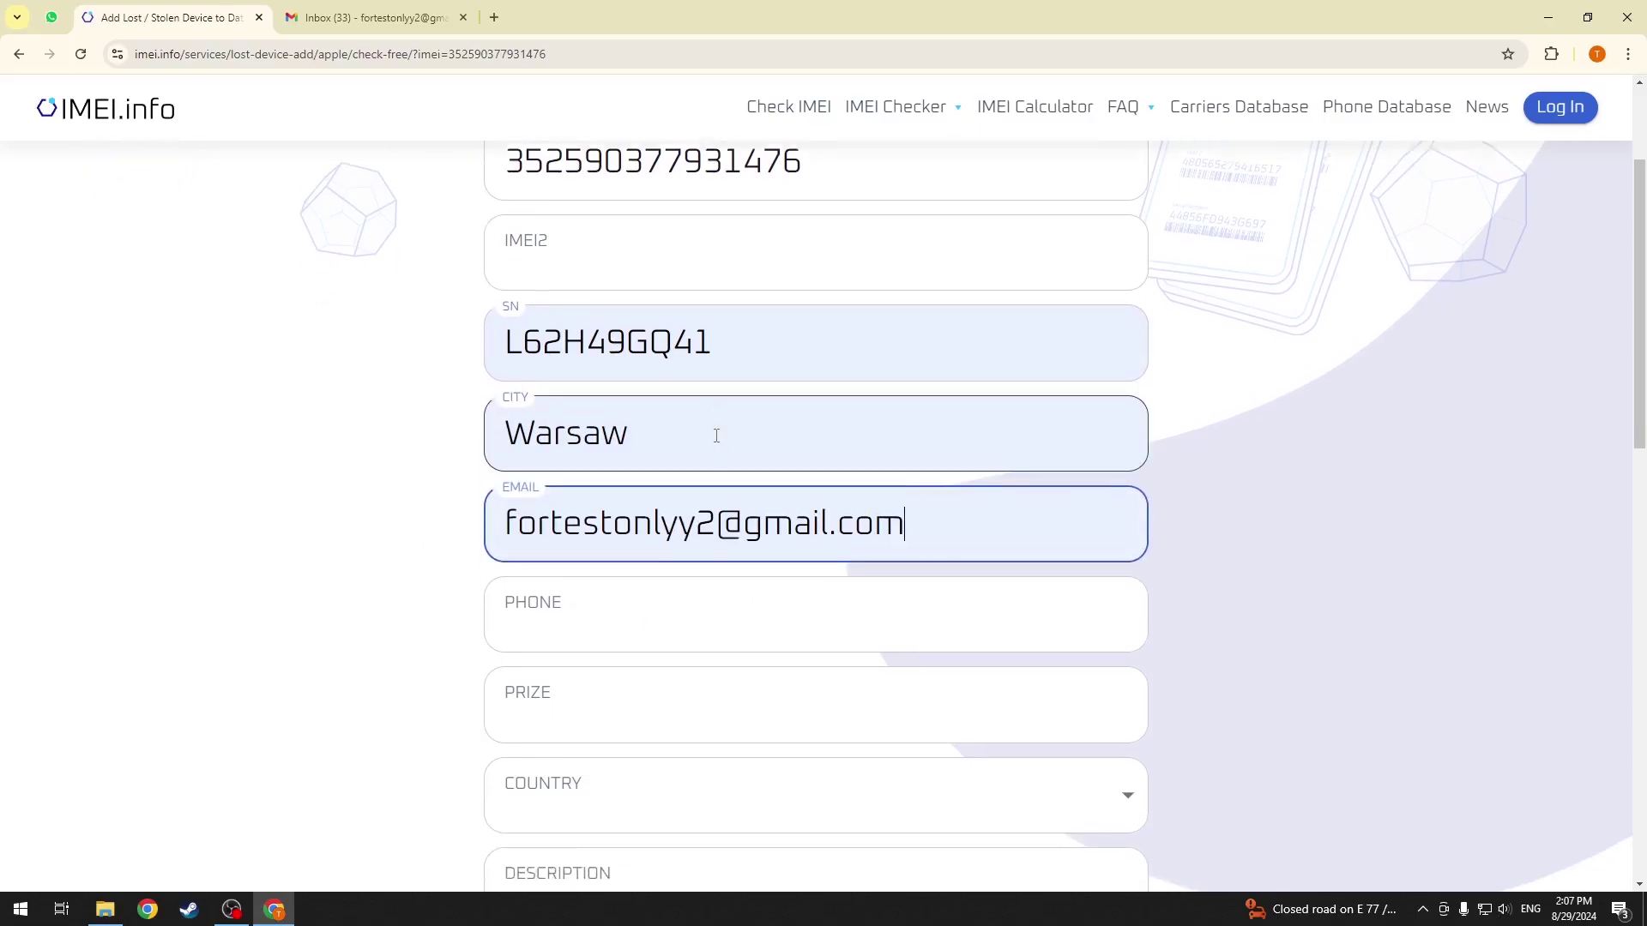
left_click(603, 478)
left_click(618, 538)
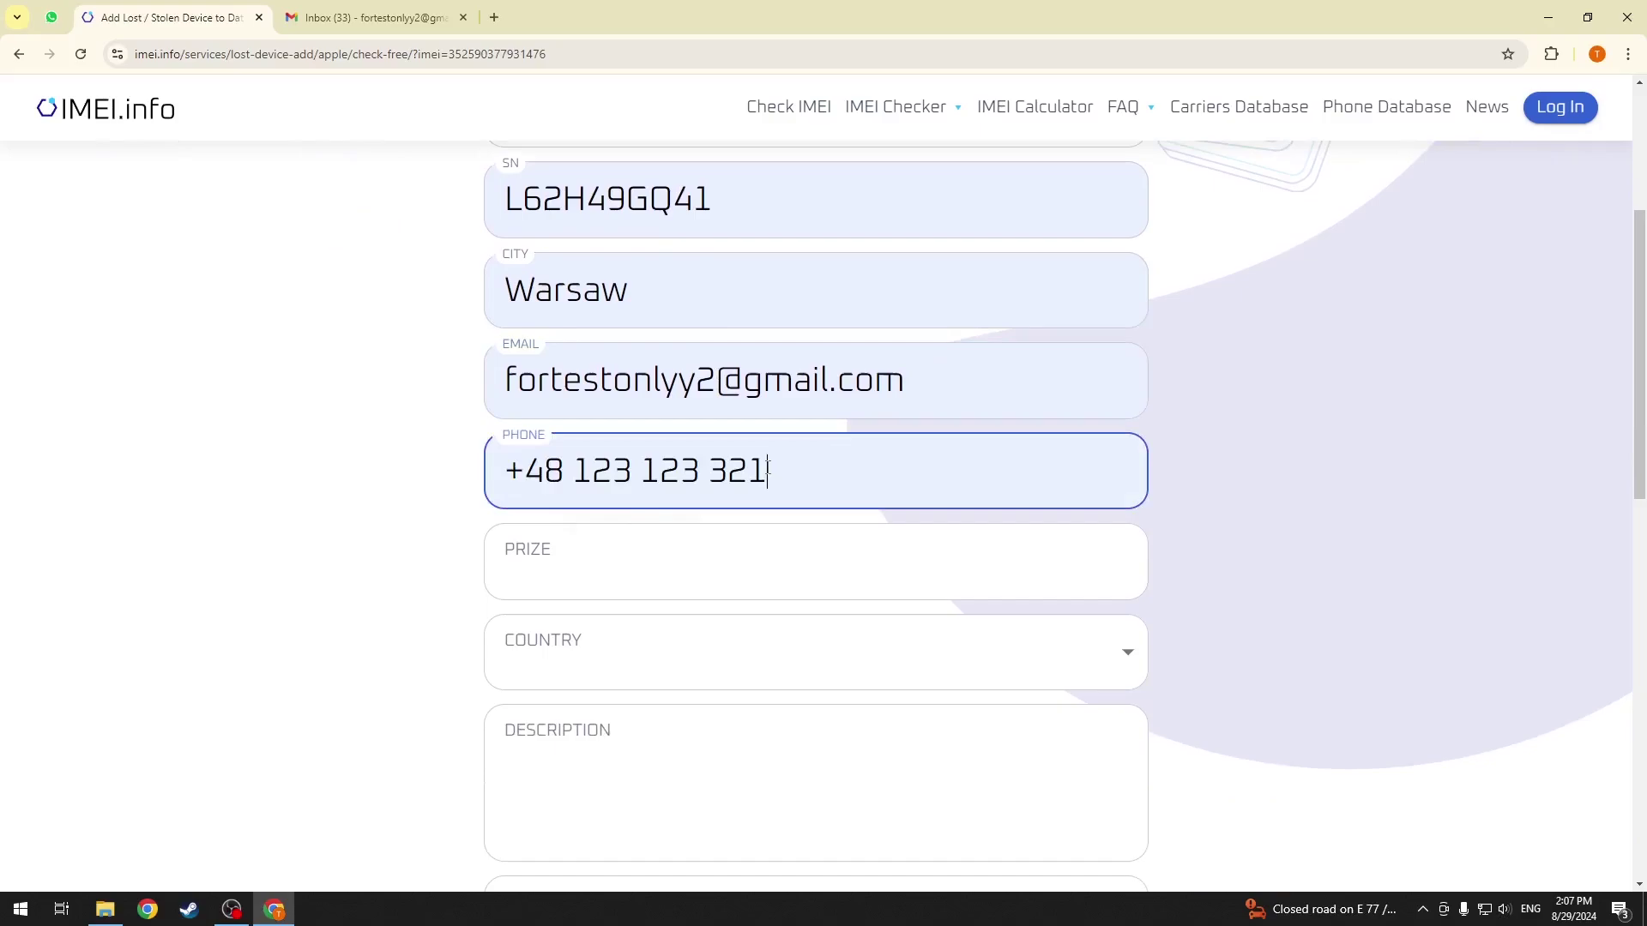
scroll(661, 507, "down", 1)
left_click(663, 492)
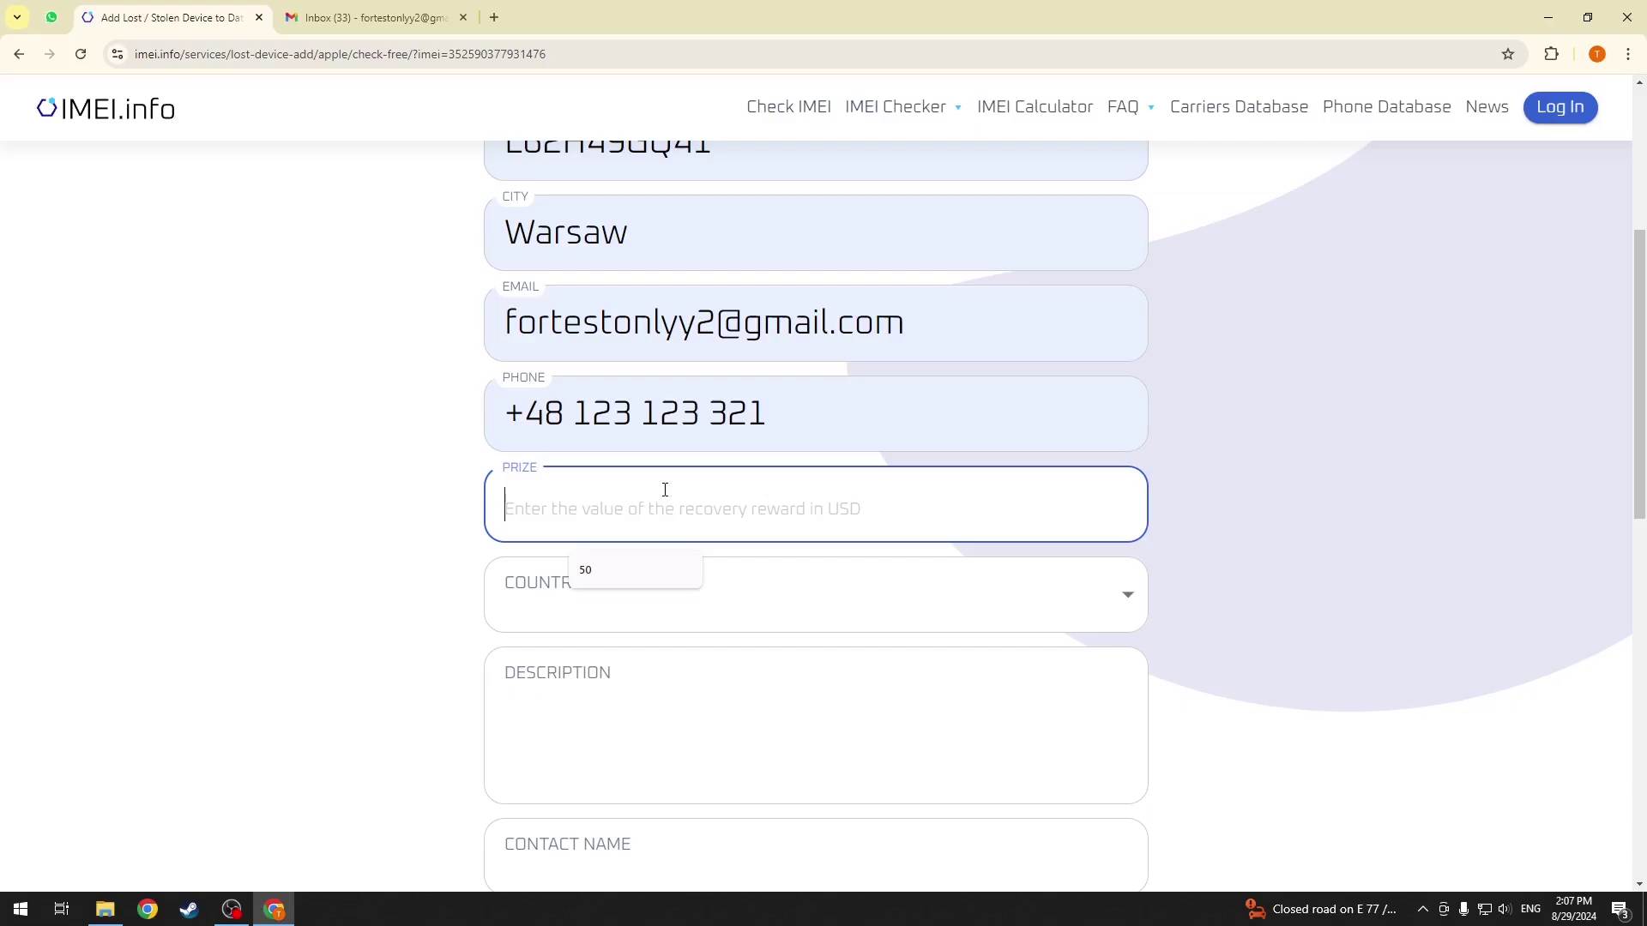
left_click(584, 568)
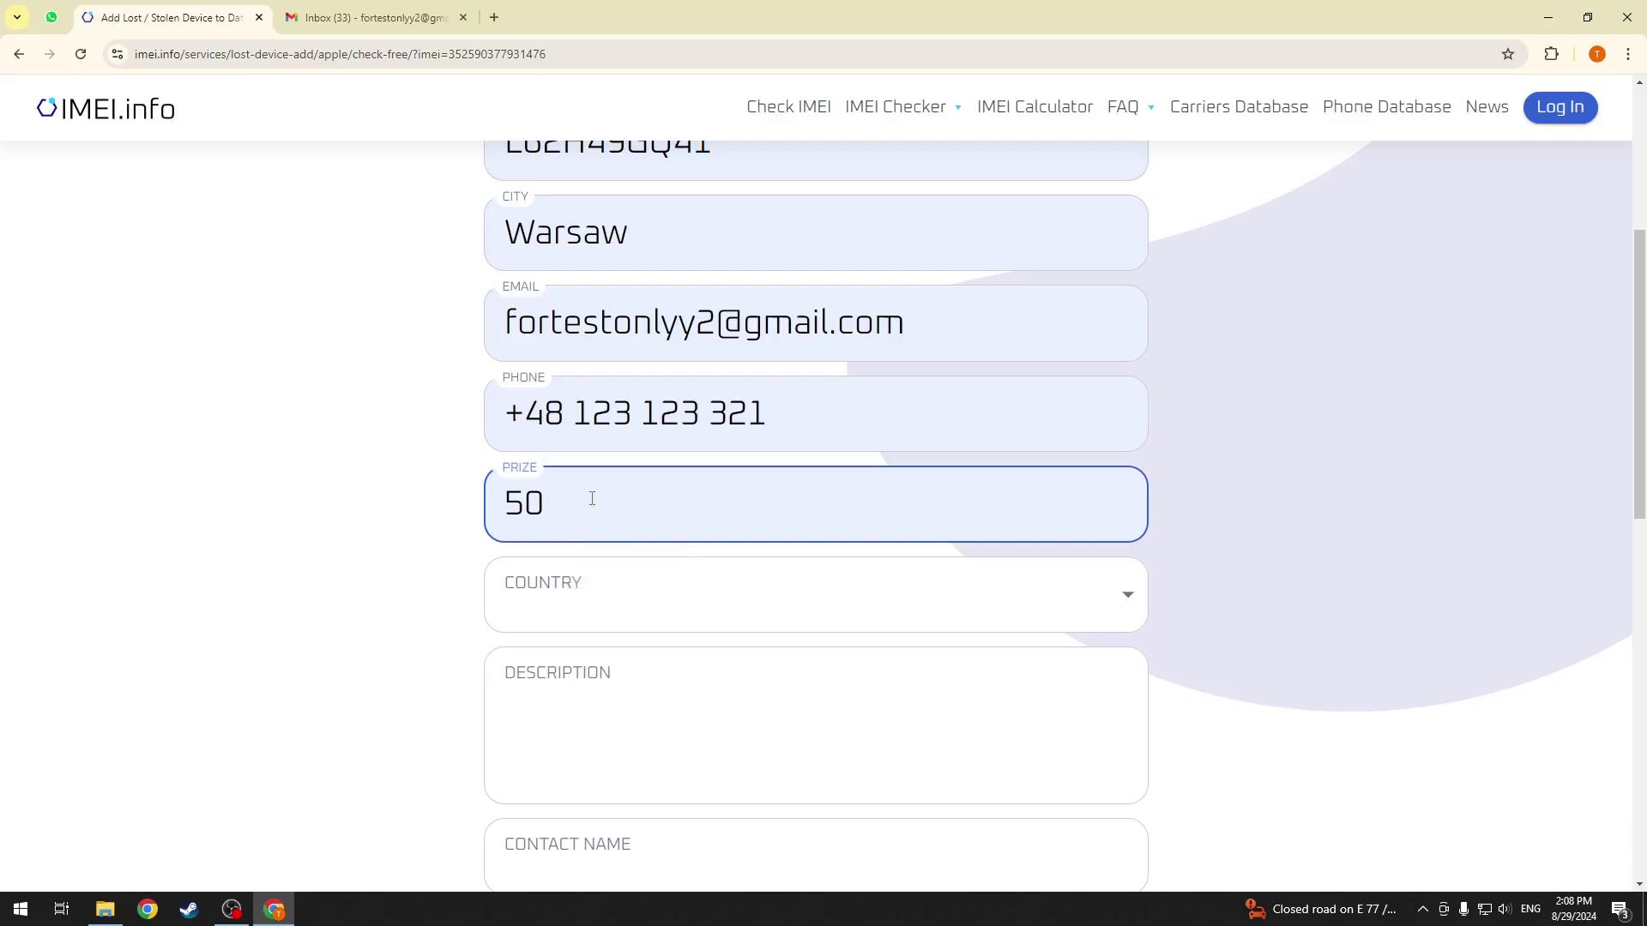
scroll(686, 505, "down", 1)
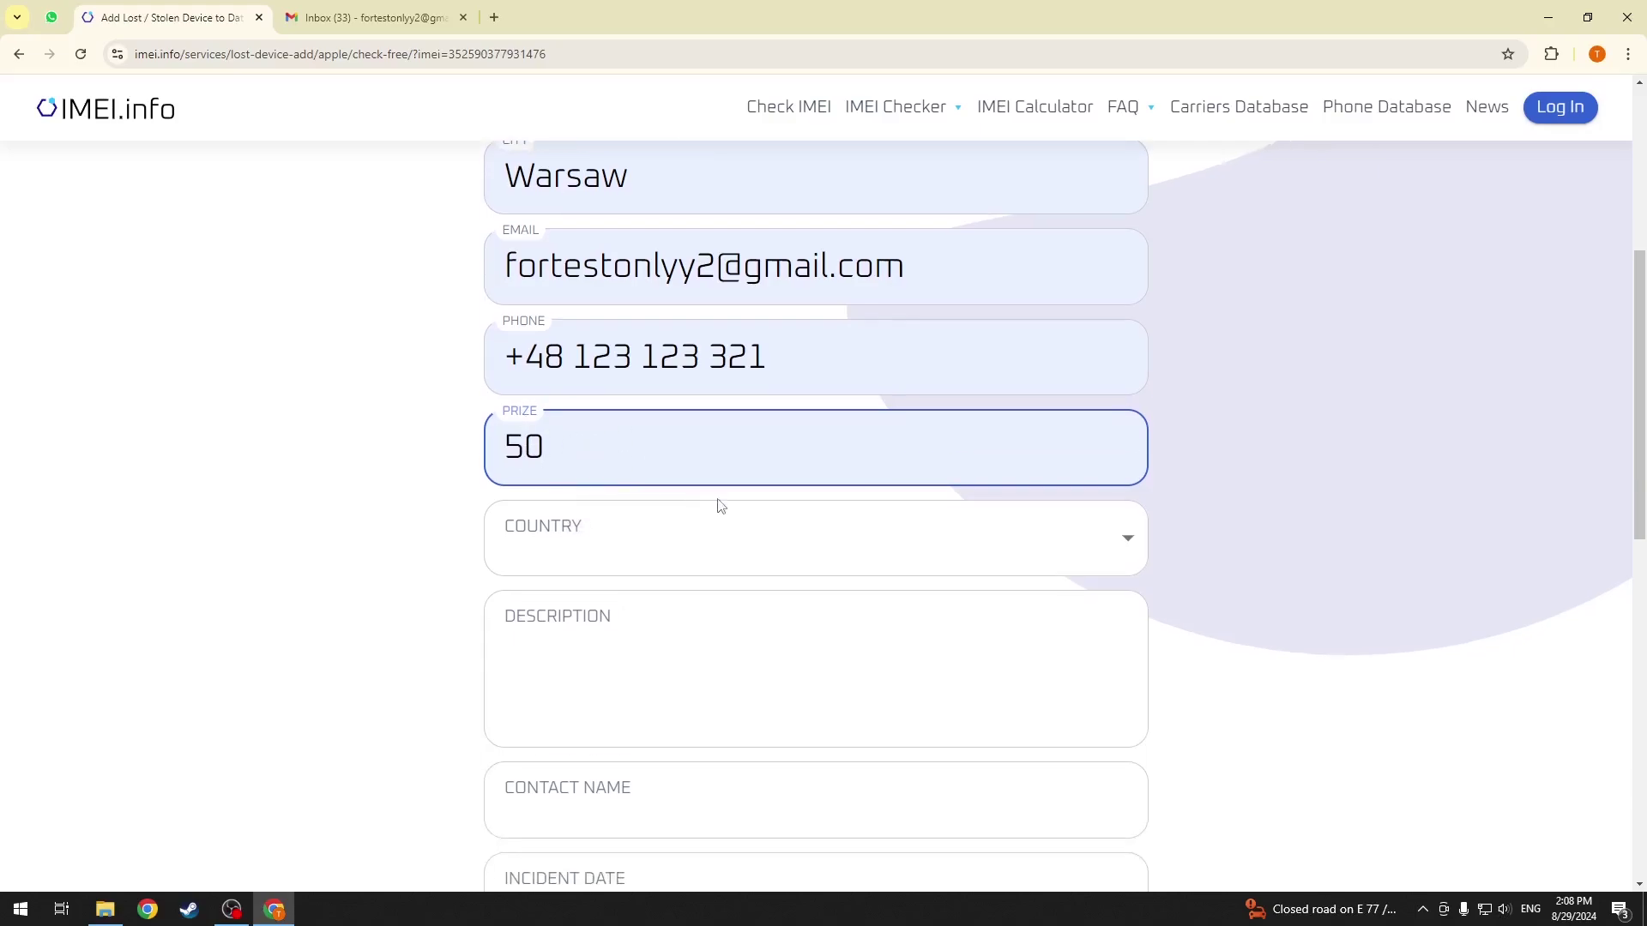
Step: Set country to Poland, describe the purple phone lost in the mall, and add the contact name
left_click(669, 514)
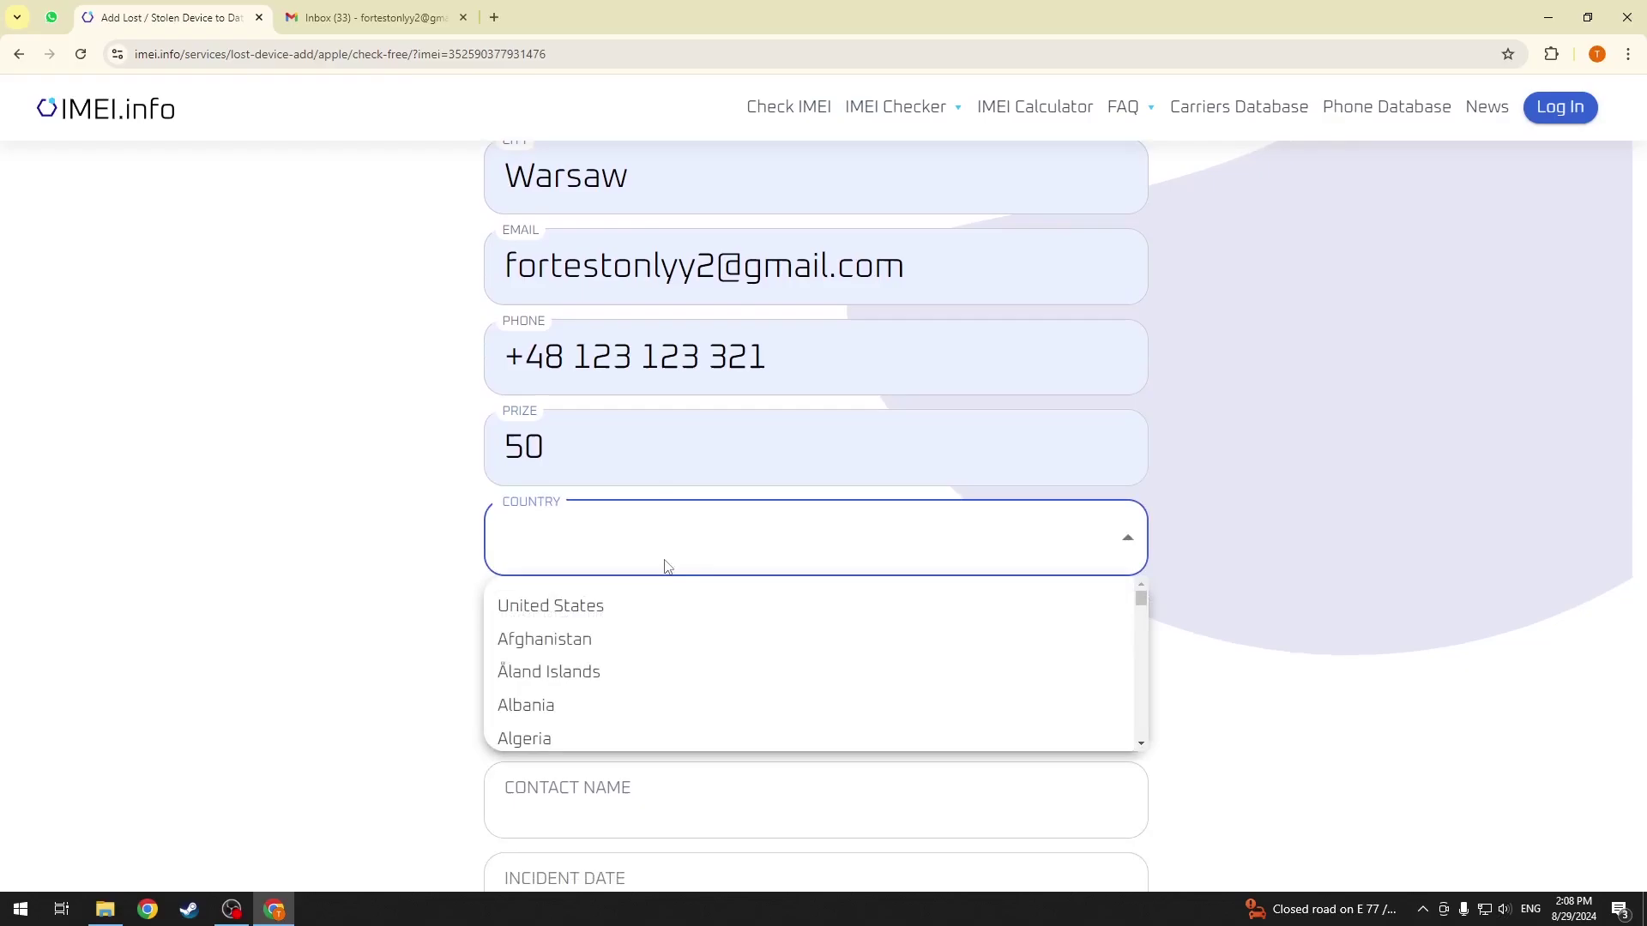
type("pol")
key("Return")
scroll(644, 440, "down", 2)
left_click(644, 440)
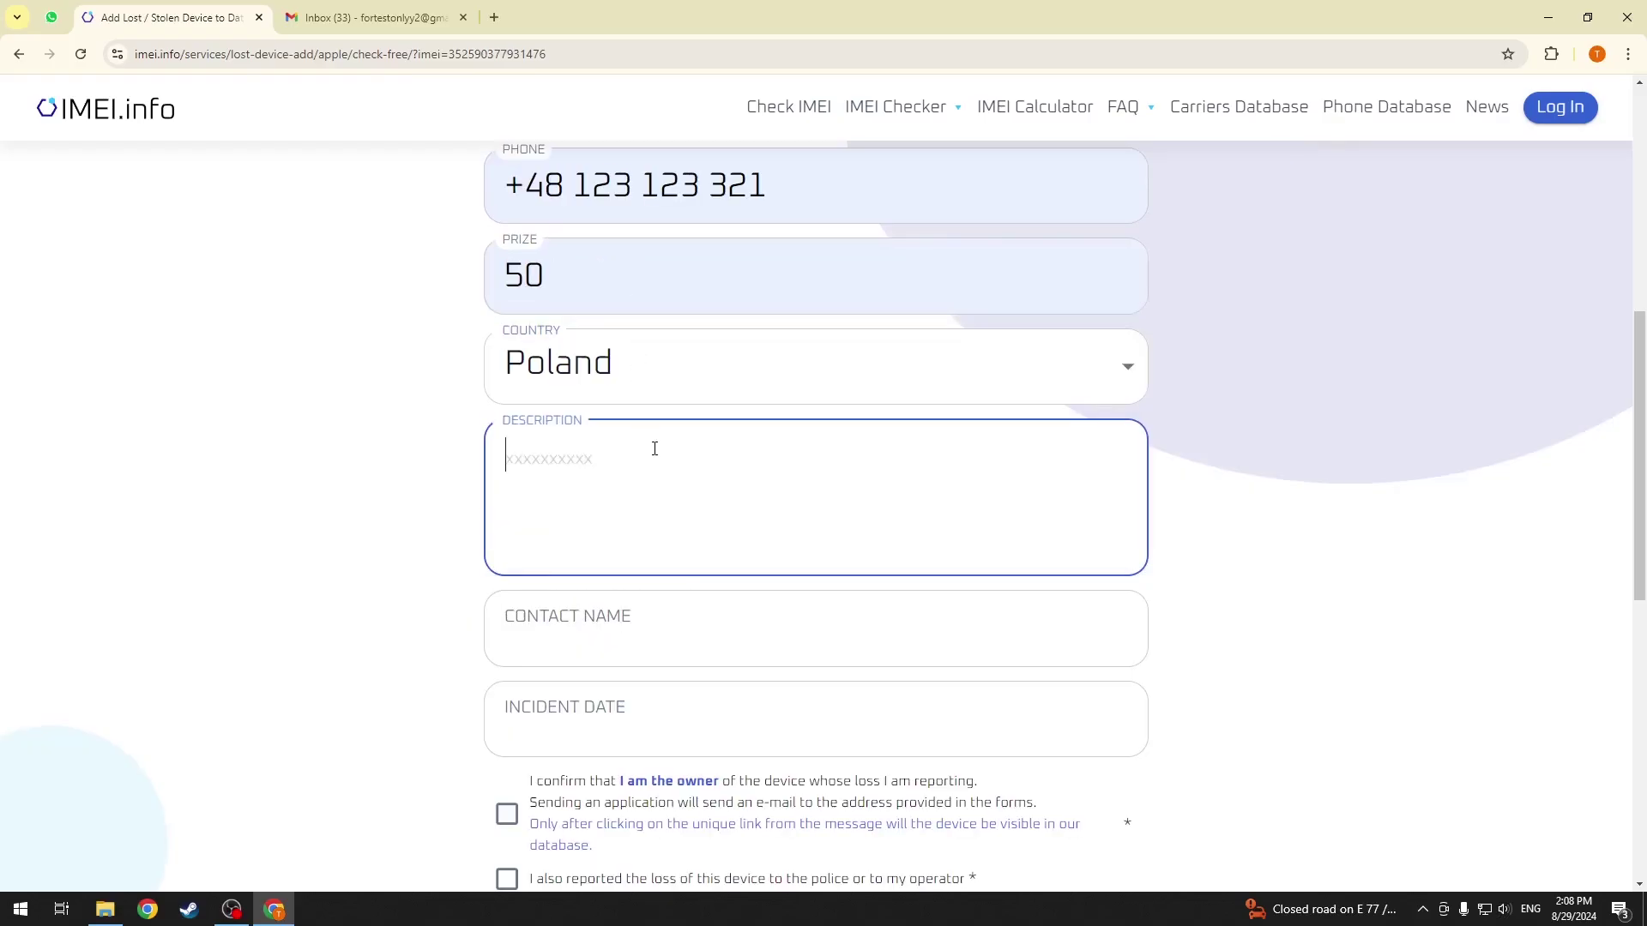
type("the phone has been lost inside the mall")
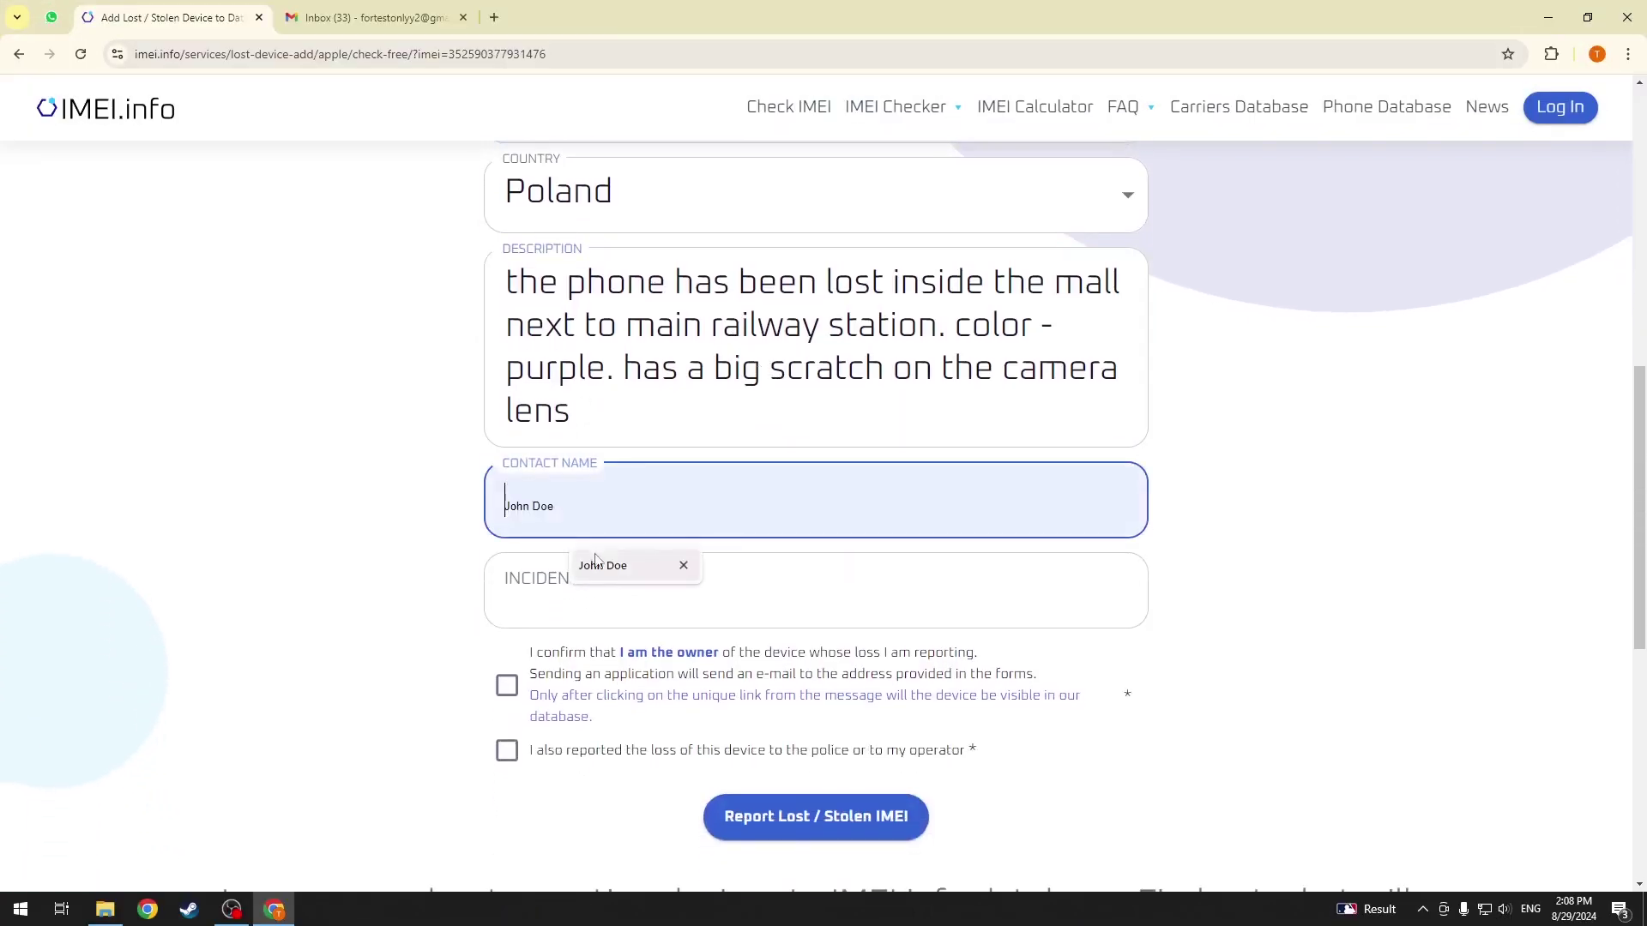
left_click(601, 568)
Step: Set the incident date to 2024-08-22
left_click(654, 615)
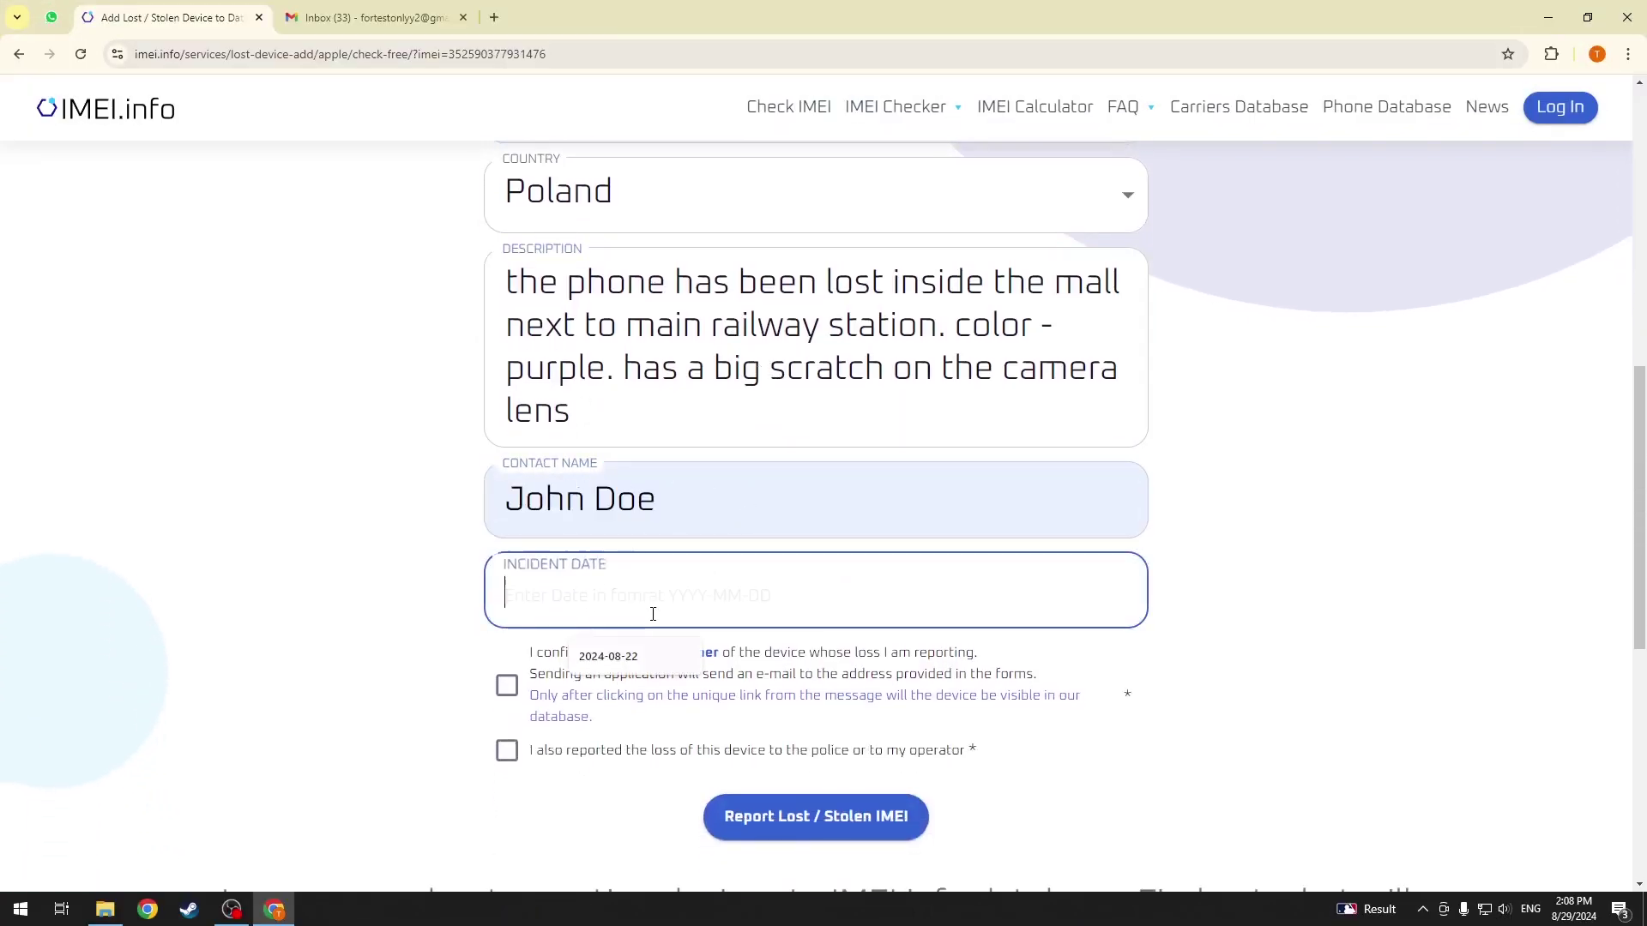
left_click(393, 628)
left_click(577, 577)
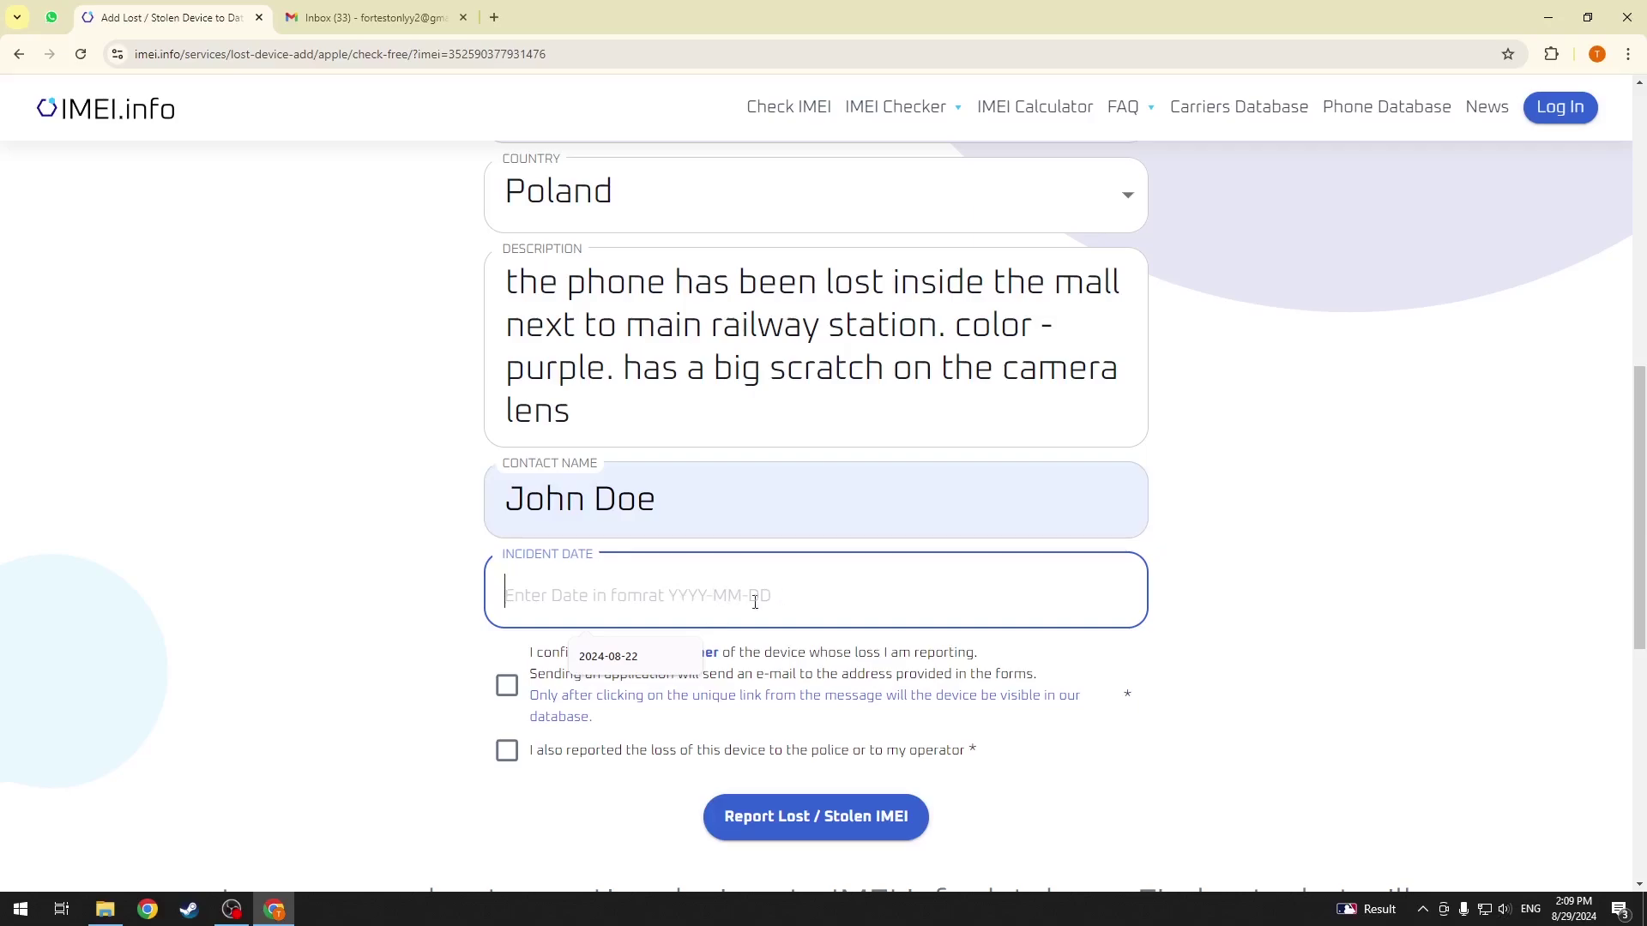
left_click(608, 656)
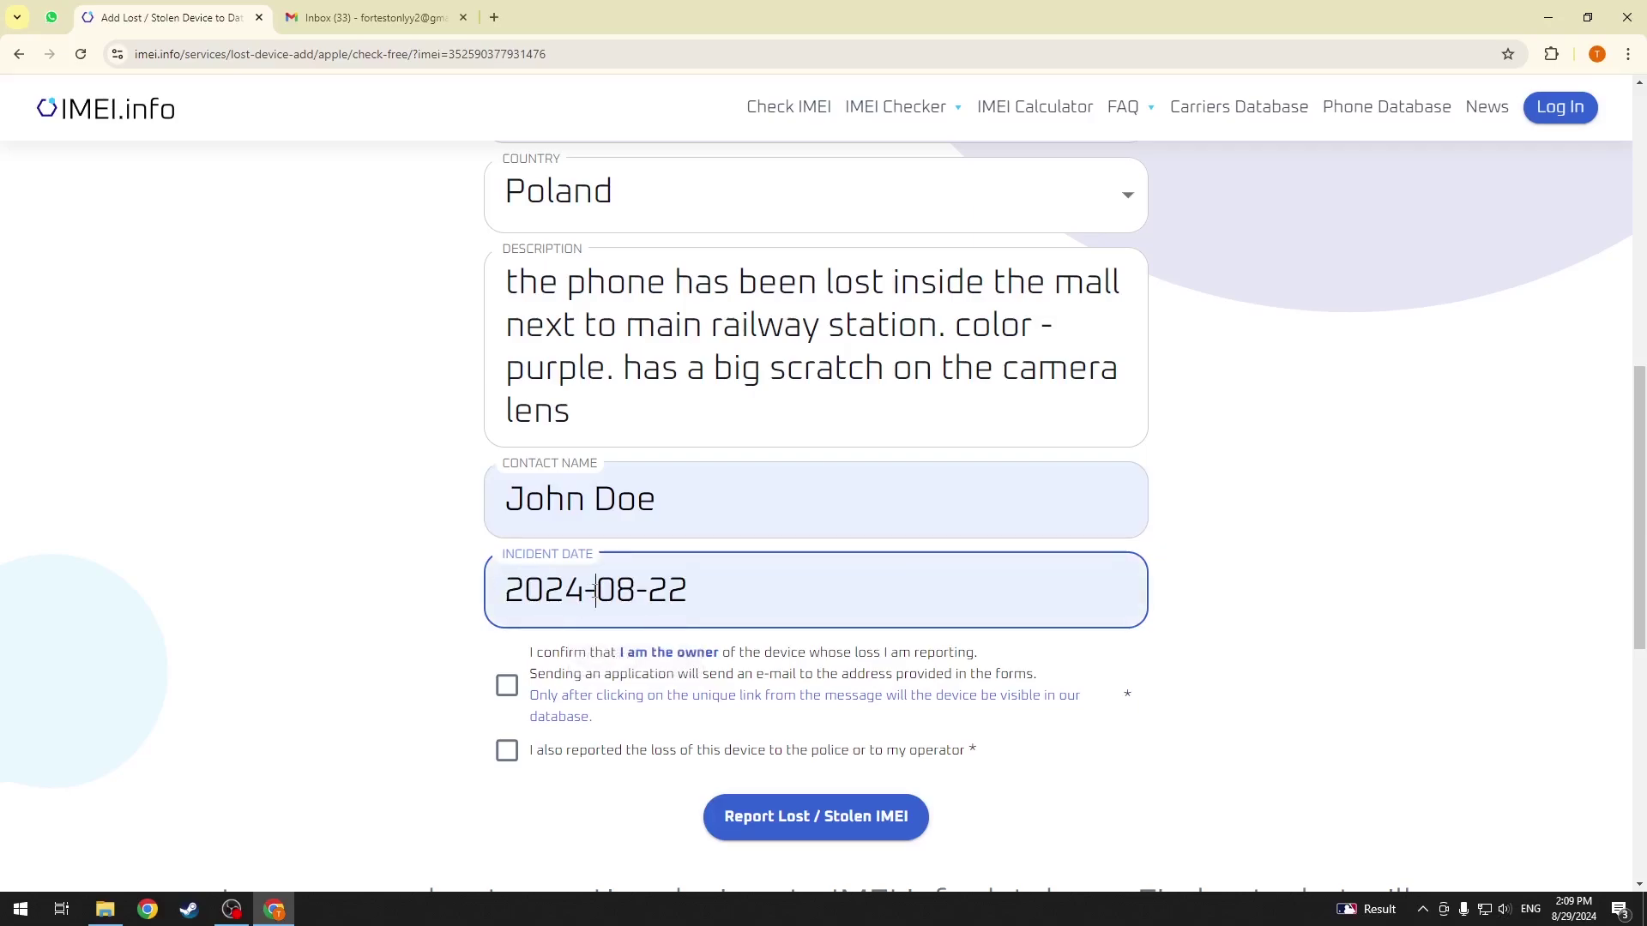
double_click(586, 592)
left_click(652, 592)
double_click(590, 594)
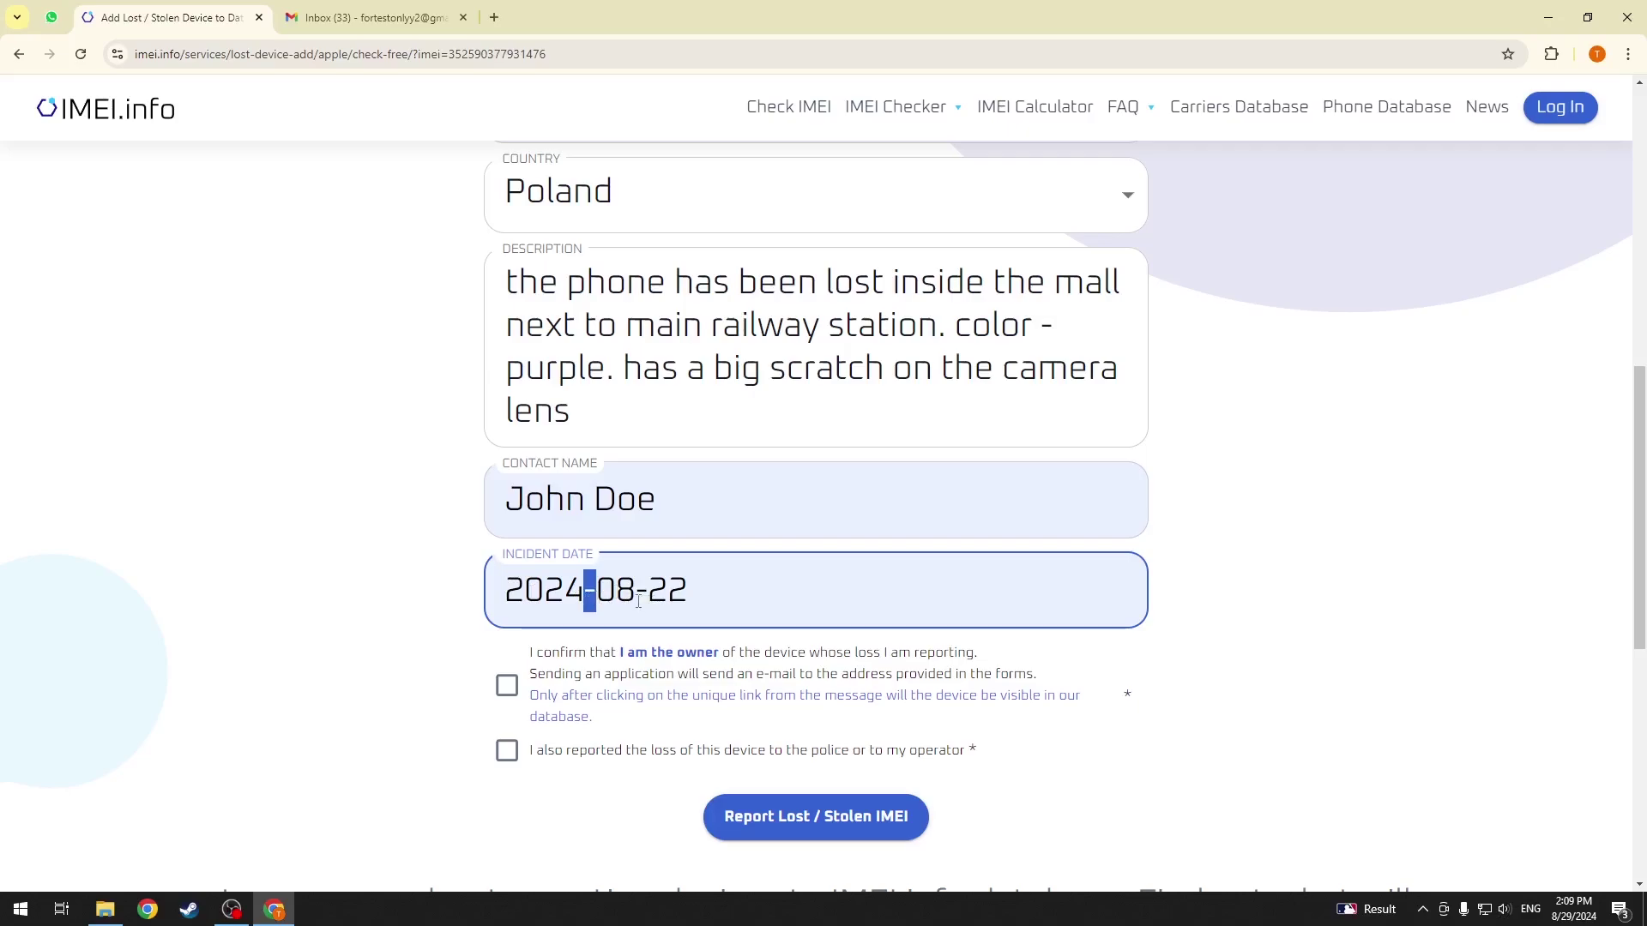
double_click(639, 594)
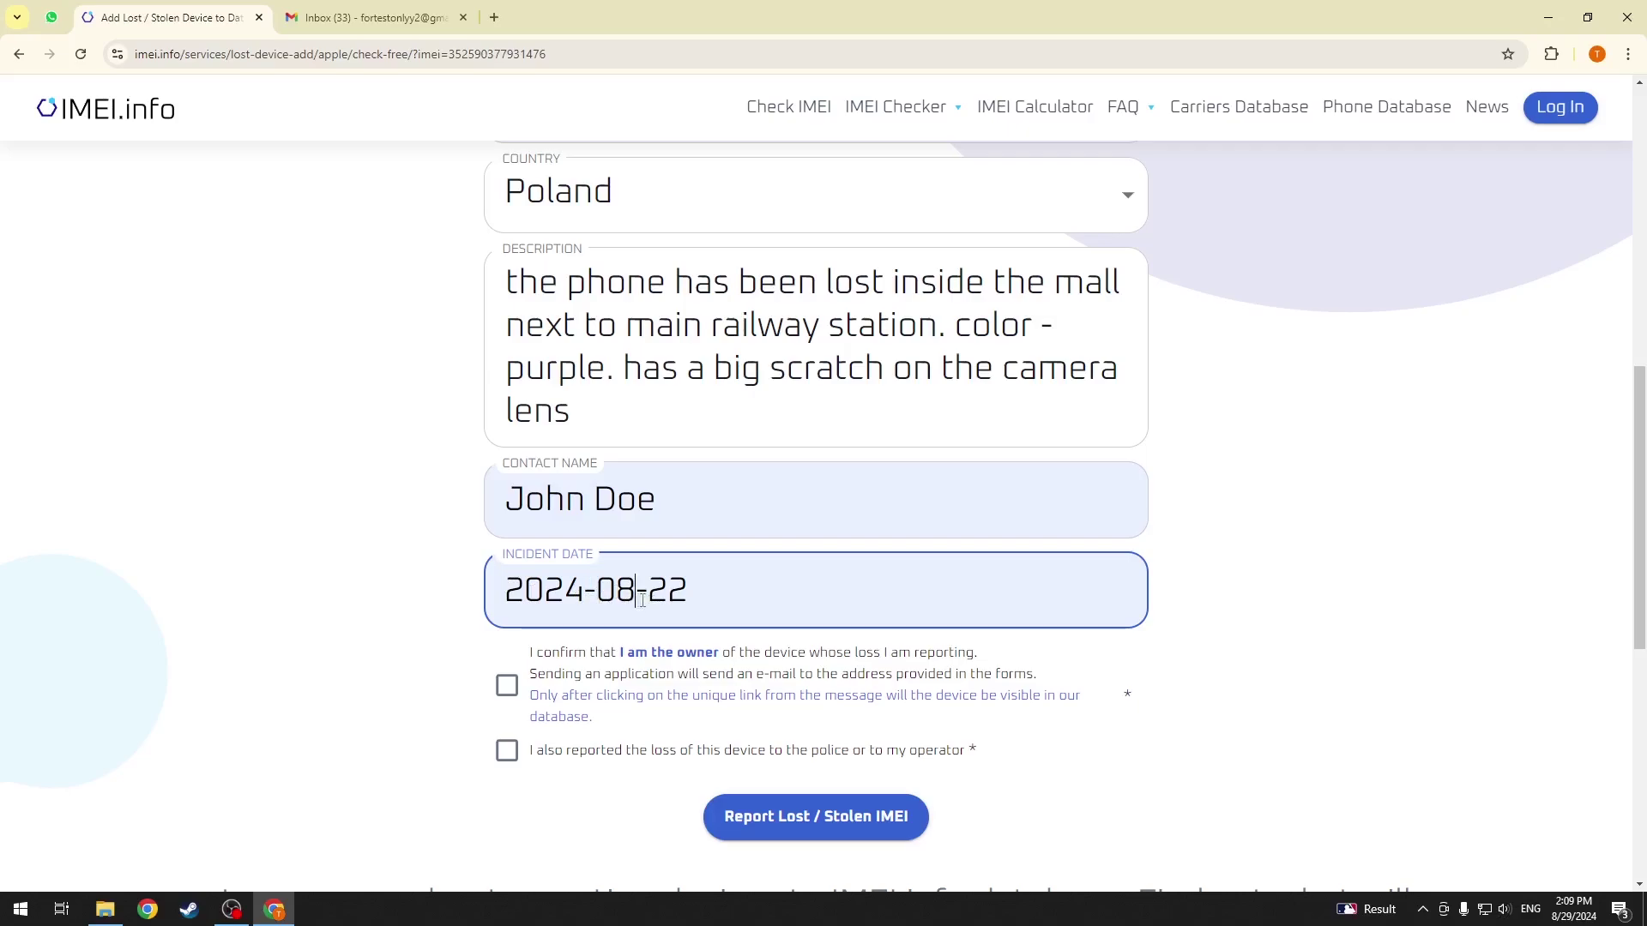
Step: Confirm device ownership and the police report, then submit the Report Lost / Stolen IMEI form
left_click(506, 687)
scroll(777, 624, "down", 1)
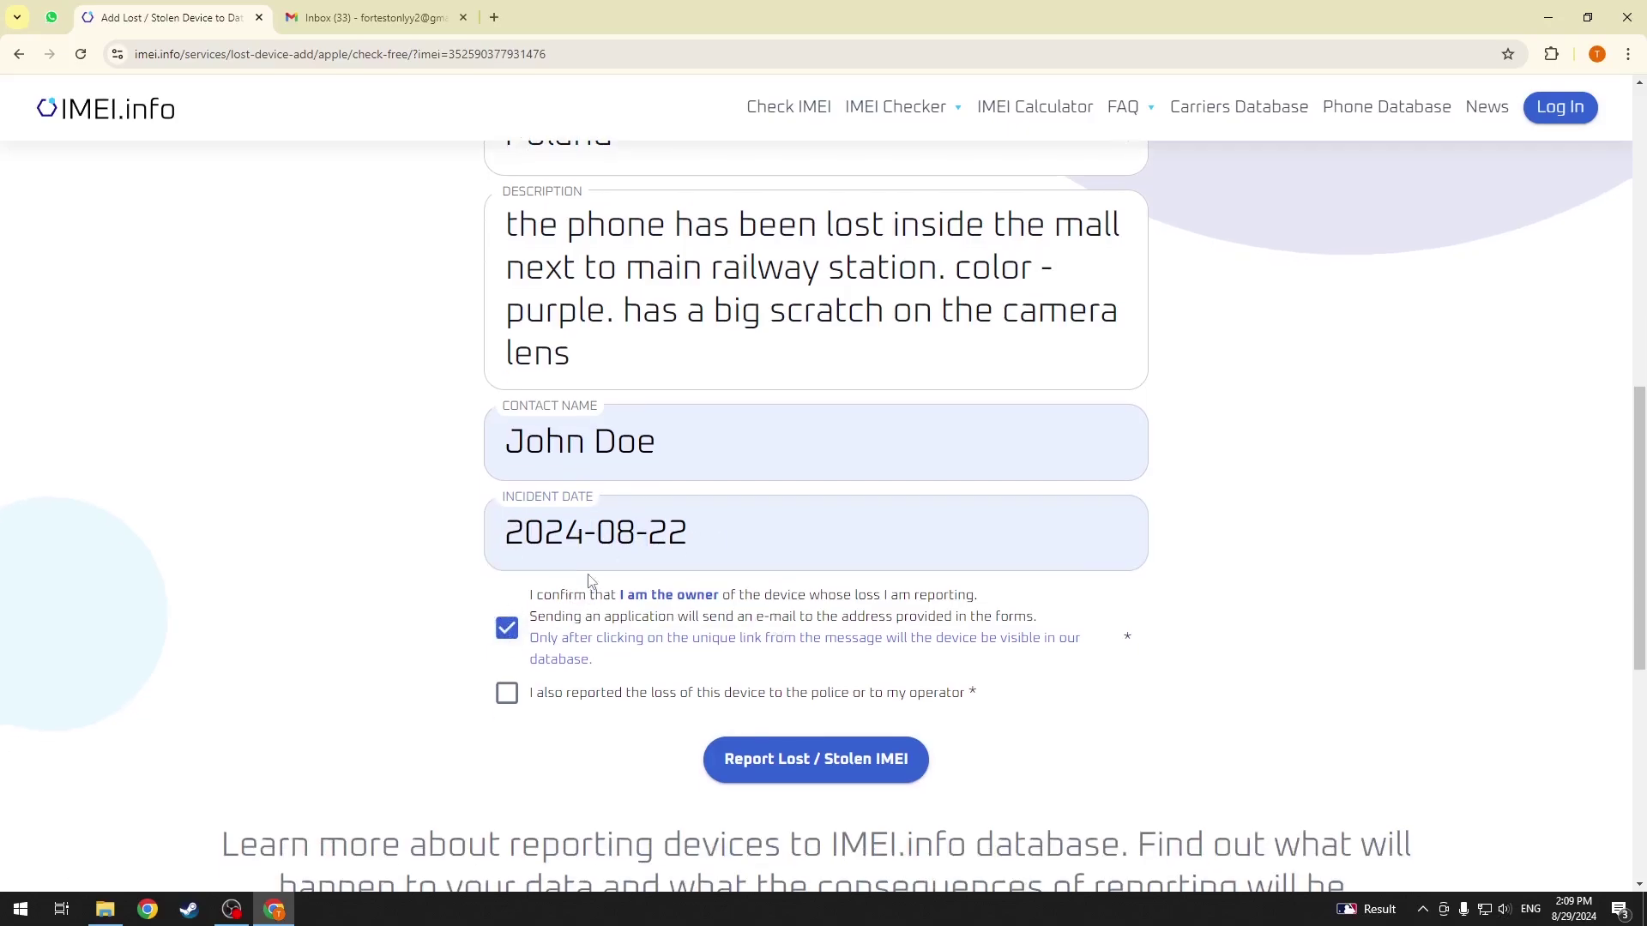
left_click(506, 693)
scroll(710, 673, "down", 2)
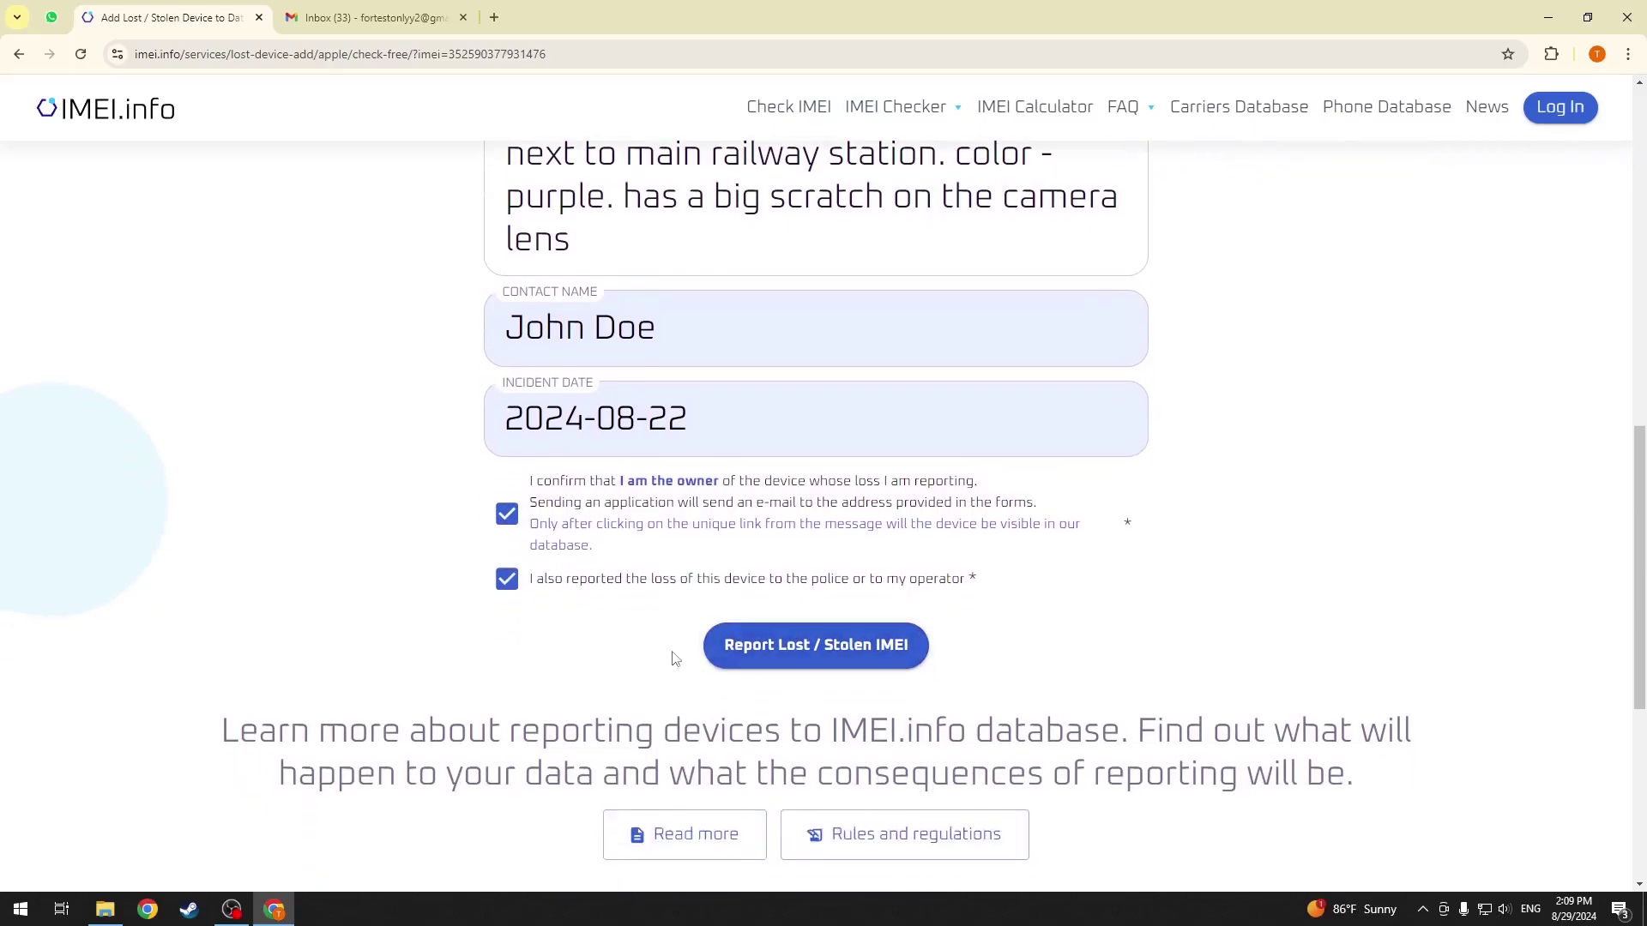
left_click(824, 658)
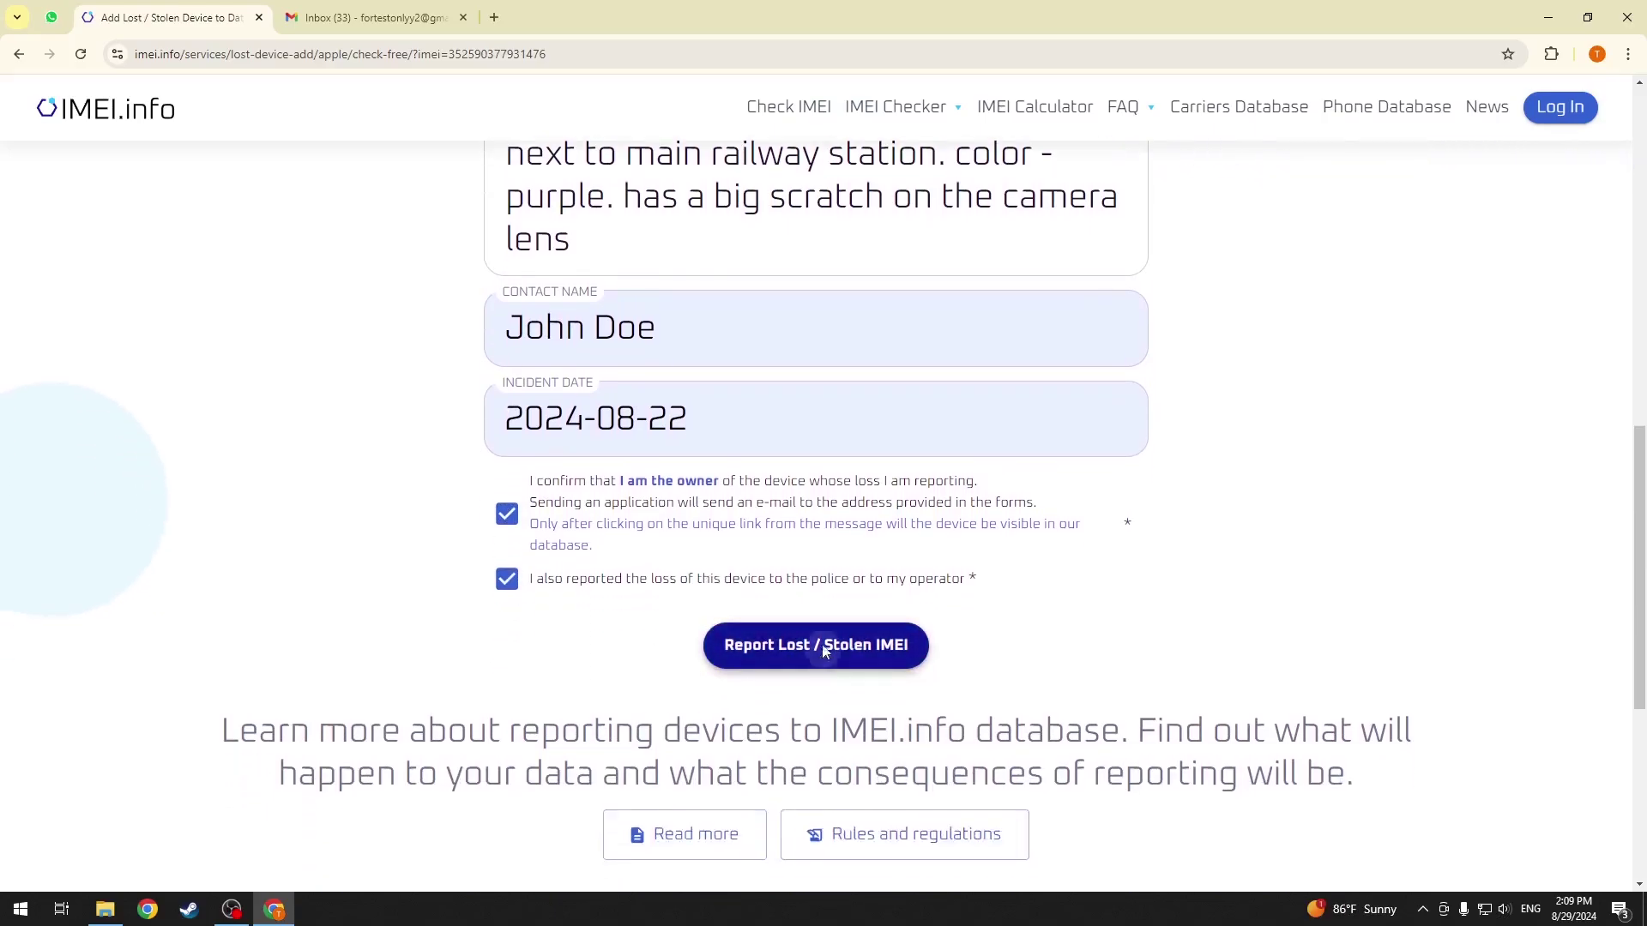
scroll(969, 573, "down", 4)
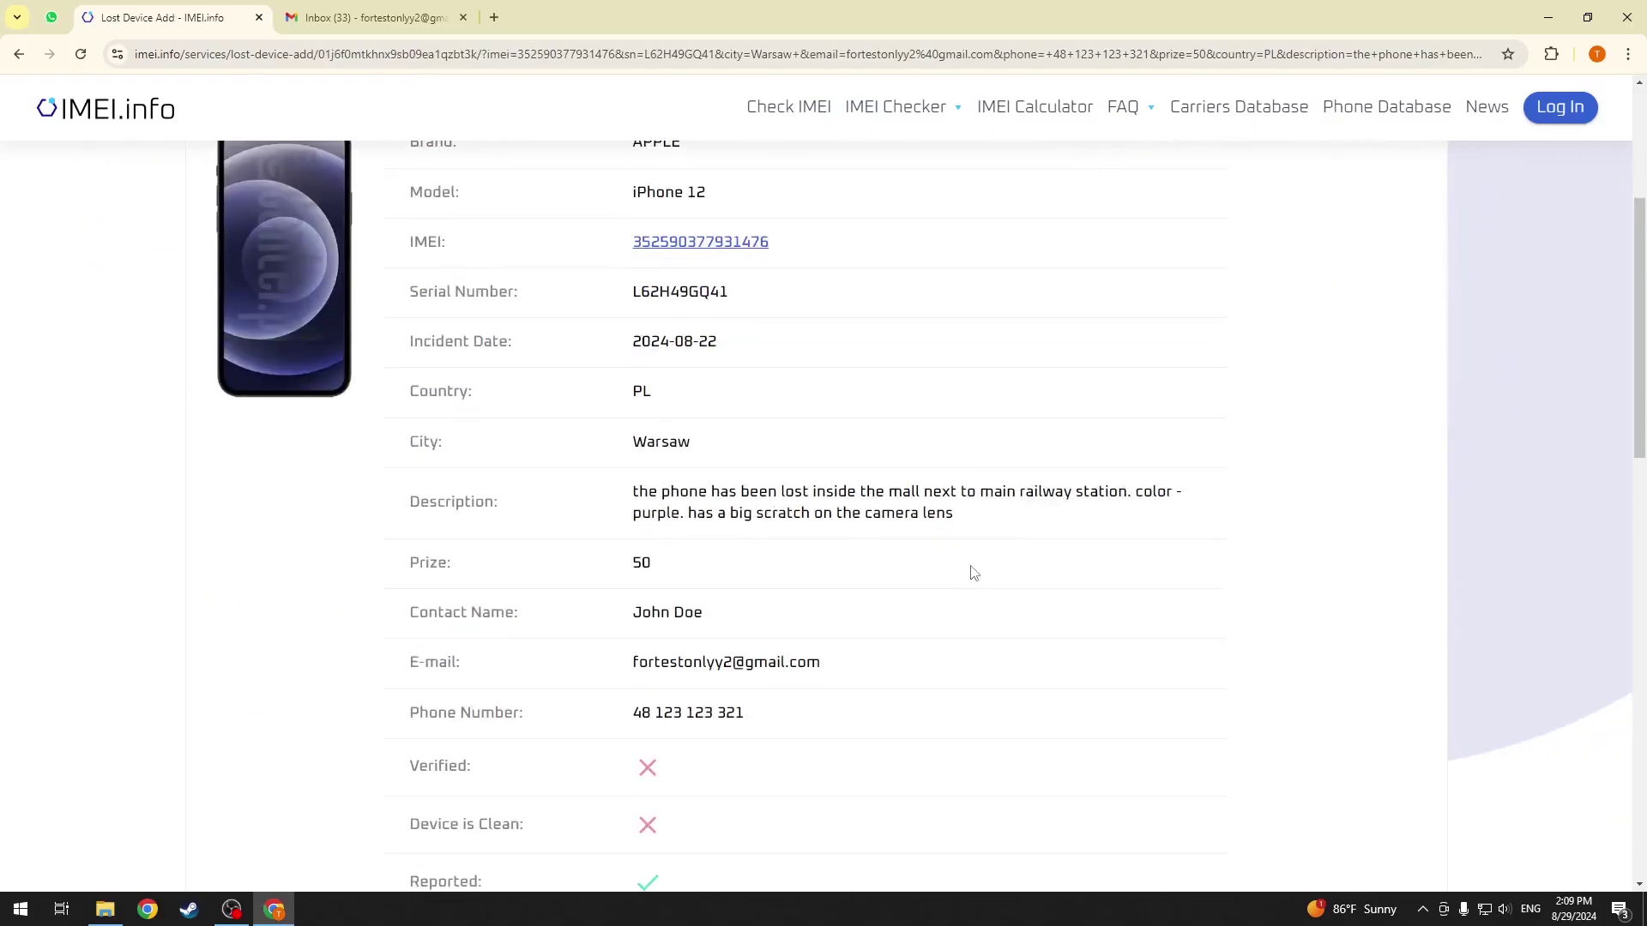
scroll(974, 573, "down", 4)
scroll(985, 581, "up", 8)
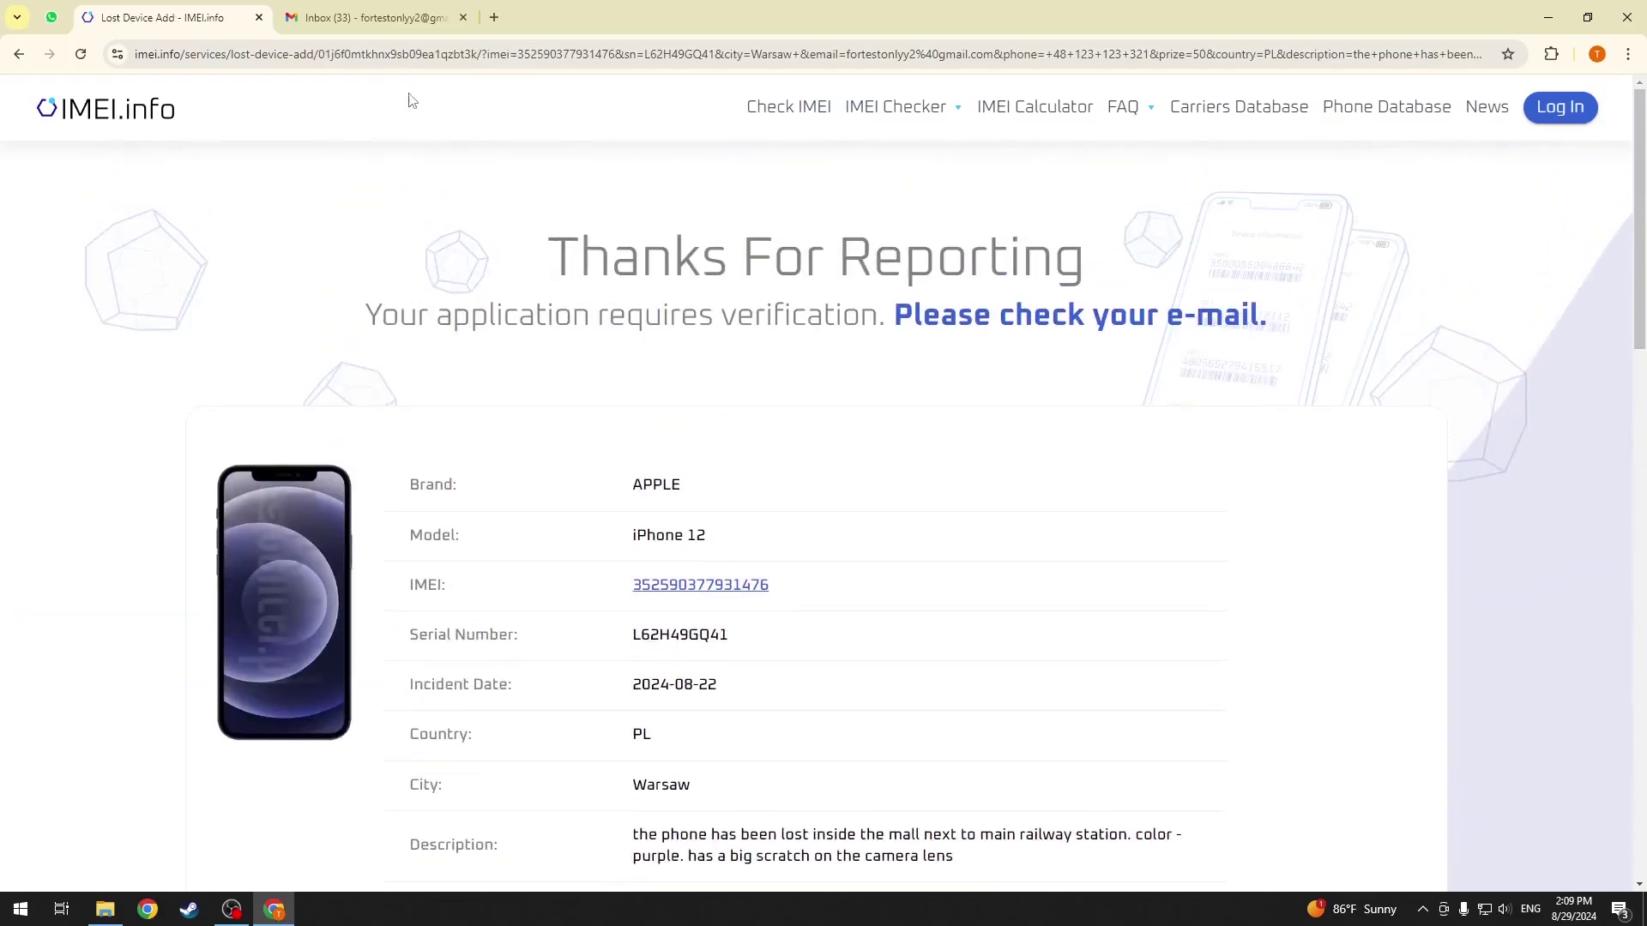
Step: Open the 'Verify Your email for report' message in Gmail and follow its Verify link
left_click(349, 10)
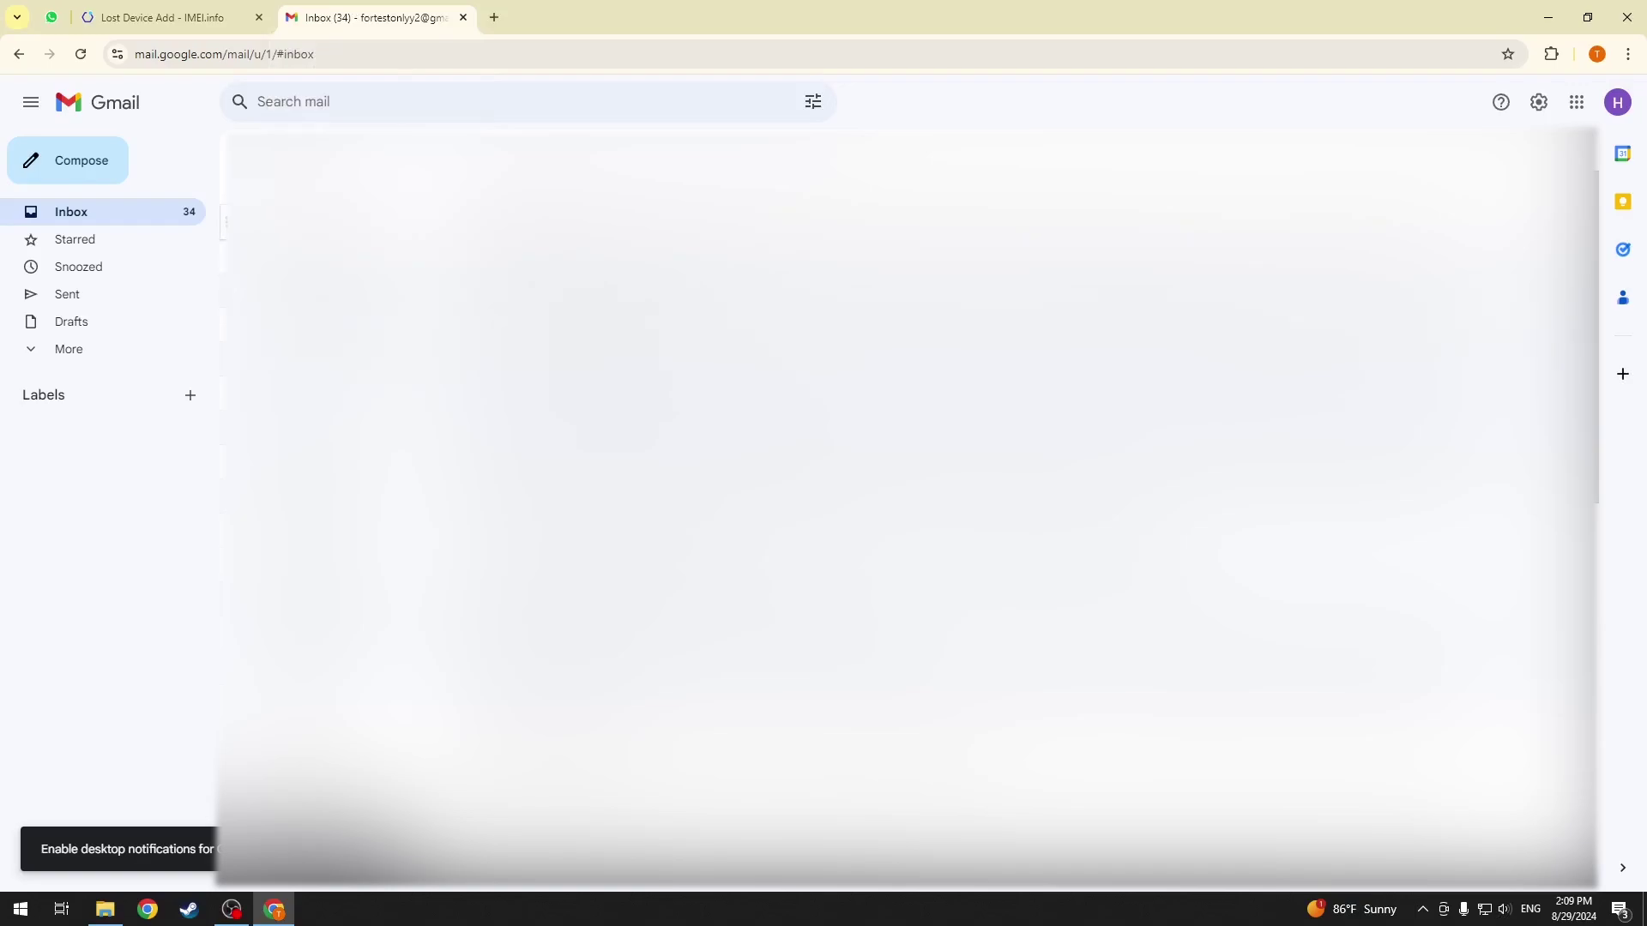
left_click(167, 17)
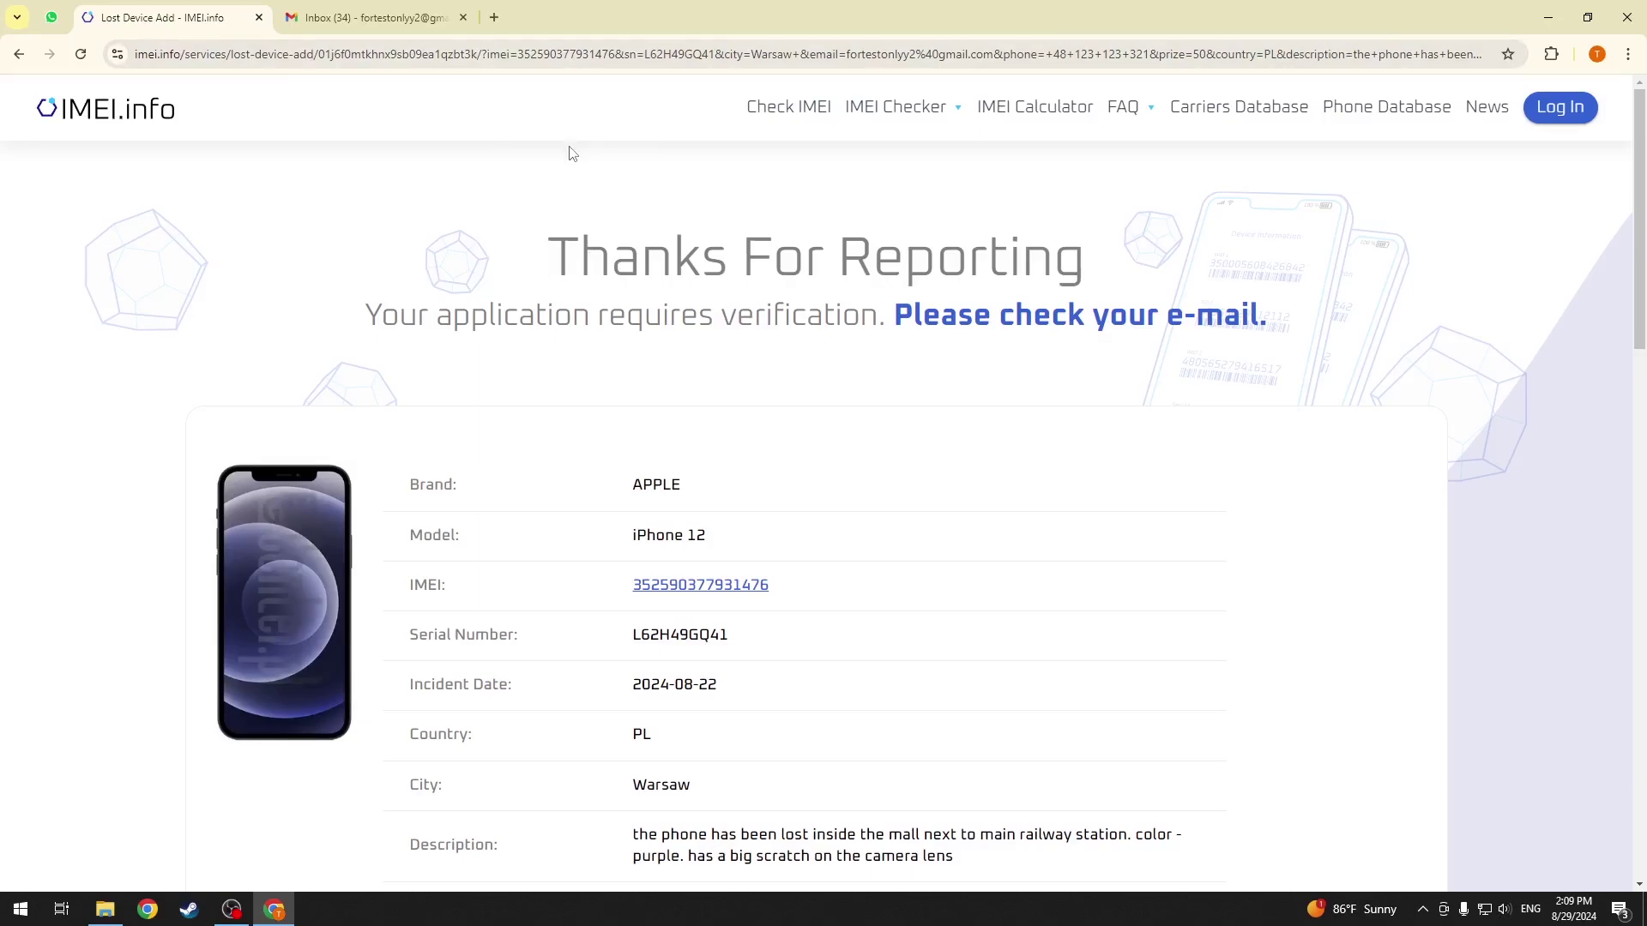
scroll(757, 360, "down", 1)
scroll(747, 349, "up", 1)
left_click(386, 15)
left_click(709, 322)
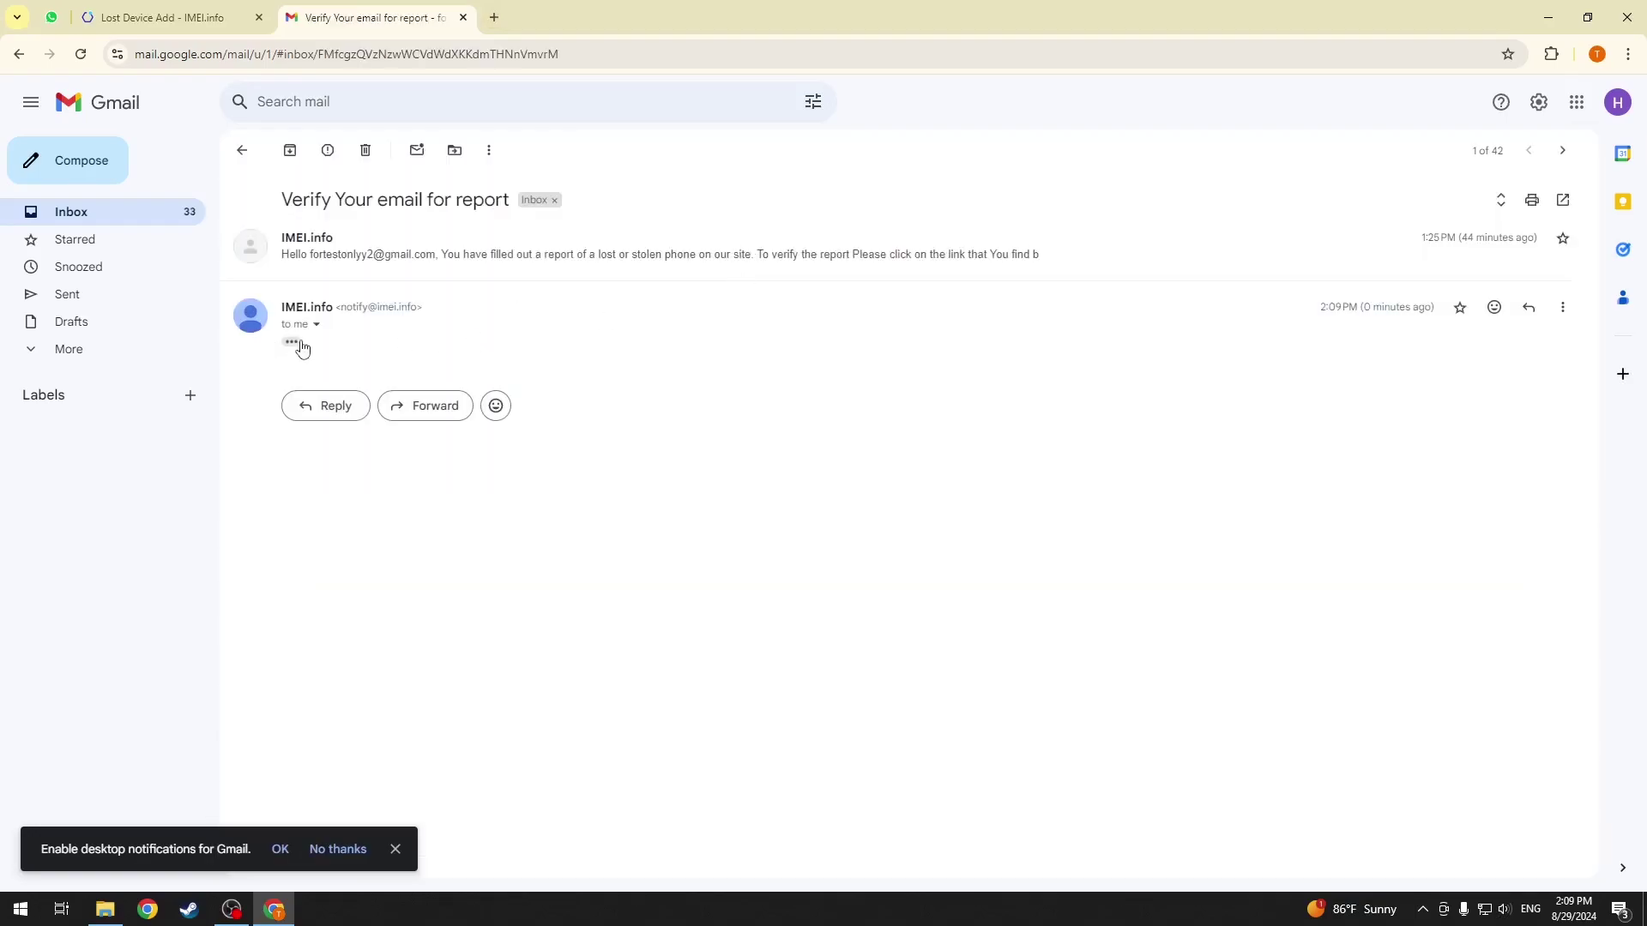
left_click(292, 341)
scroll(419, 471, "down", 2)
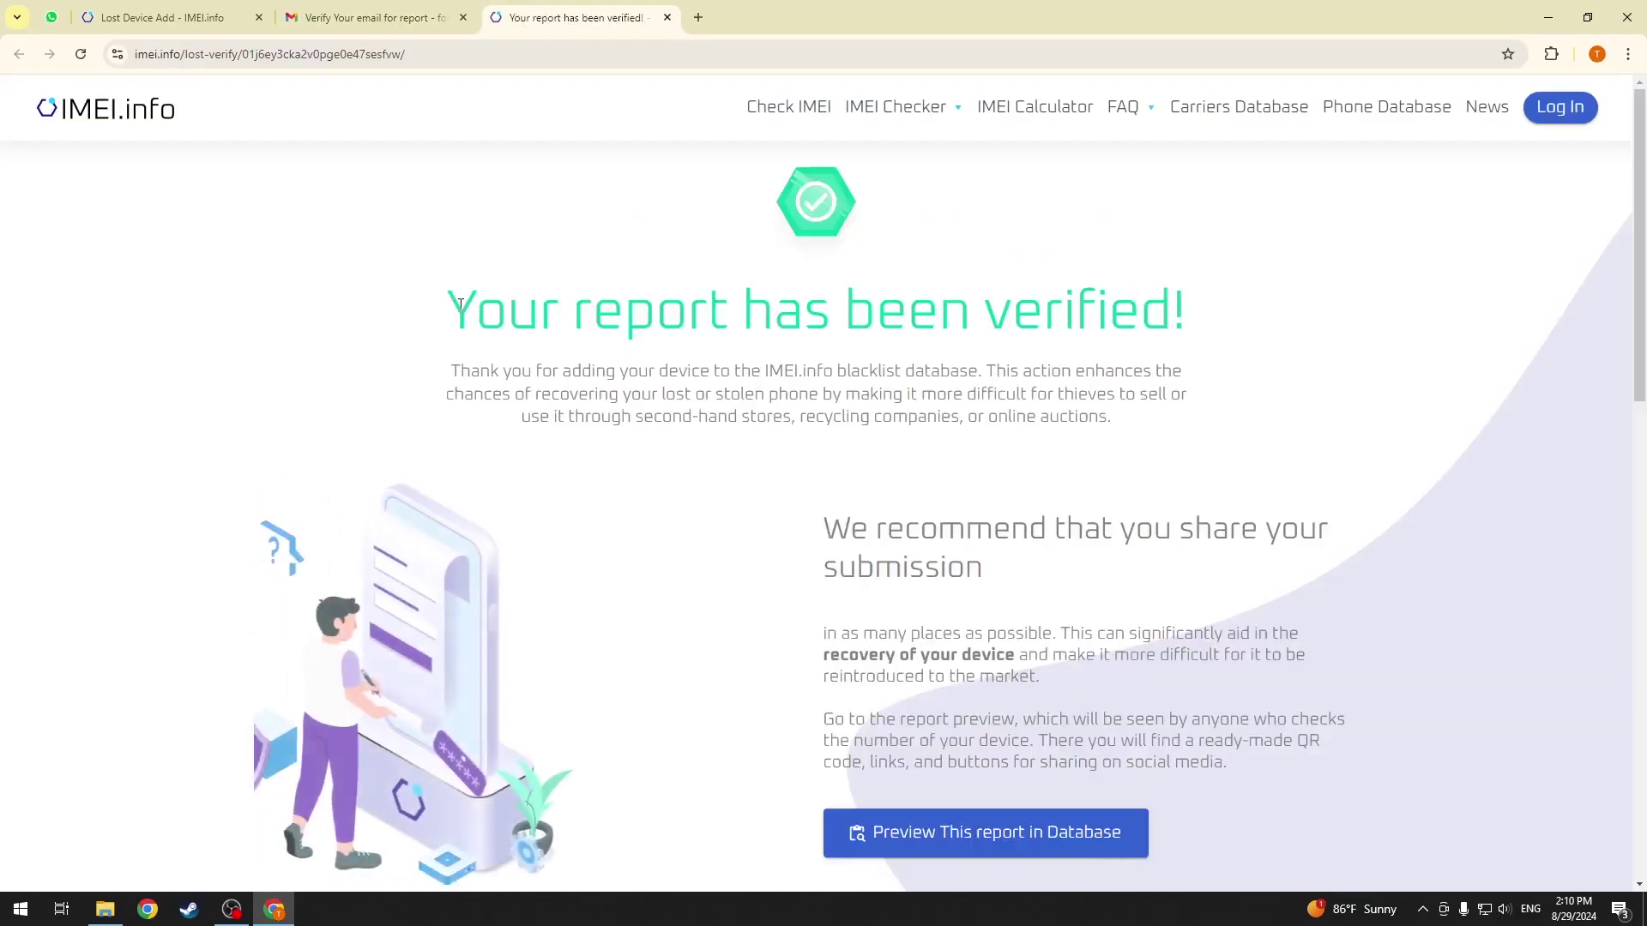
Step: Navigate back from the verified page to the iPhone 12's IMEI Details page and its checks list
left_click_drag(445, 310, 1188, 319)
left_click(1075, 332)
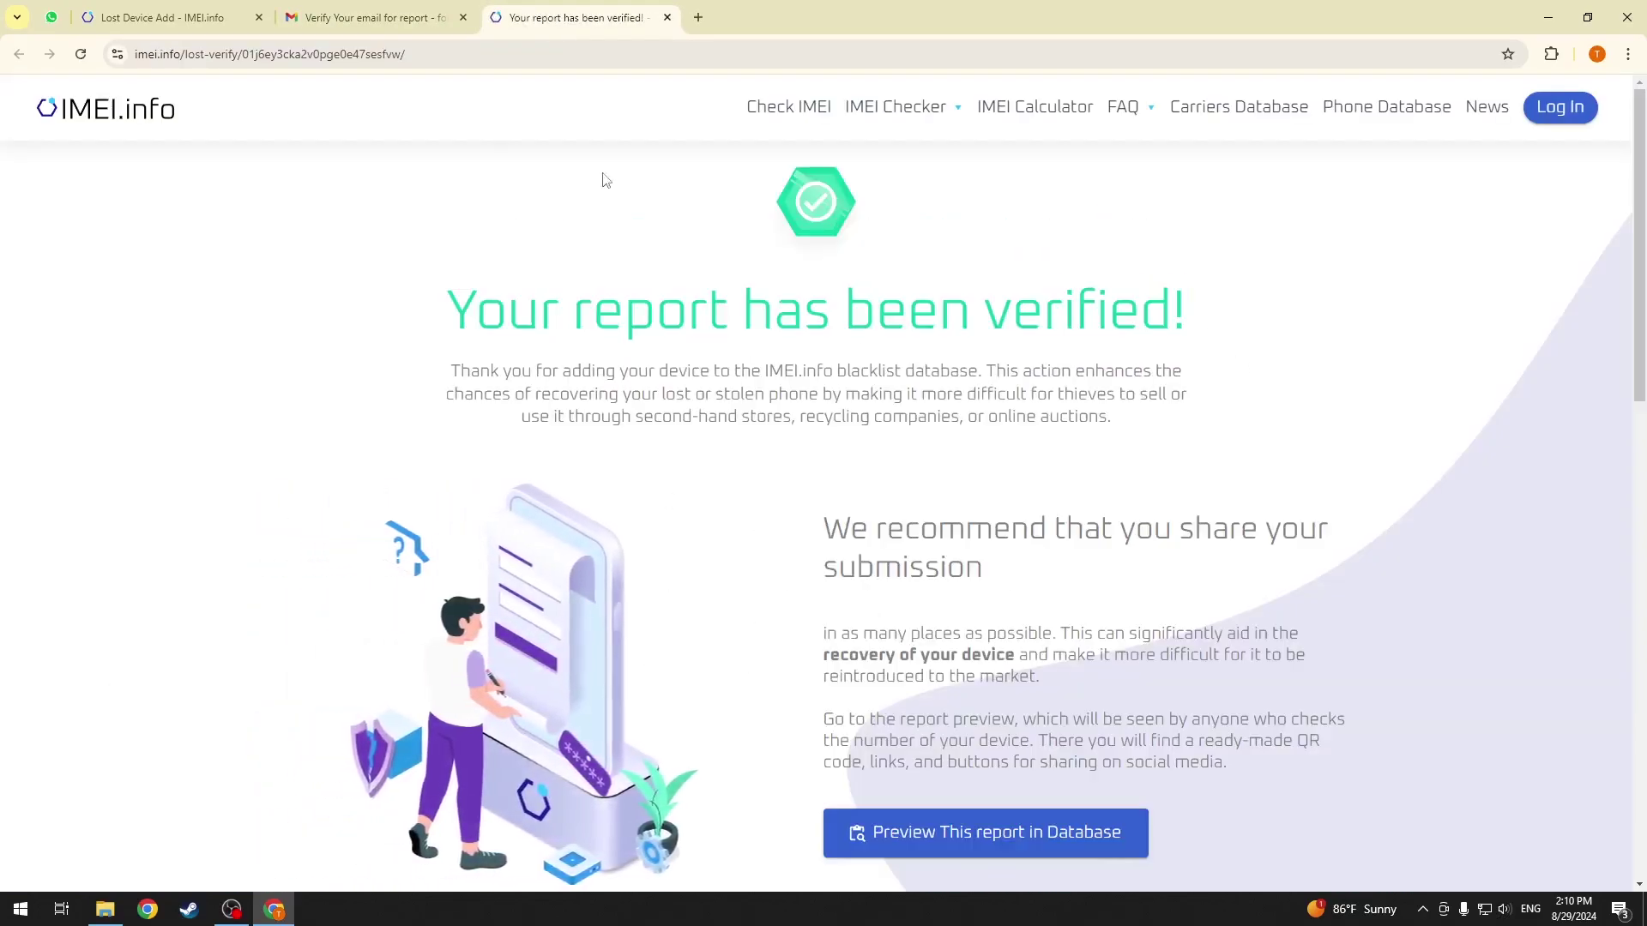
left_click(140, 13)
scroll(589, 259, "down", 5)
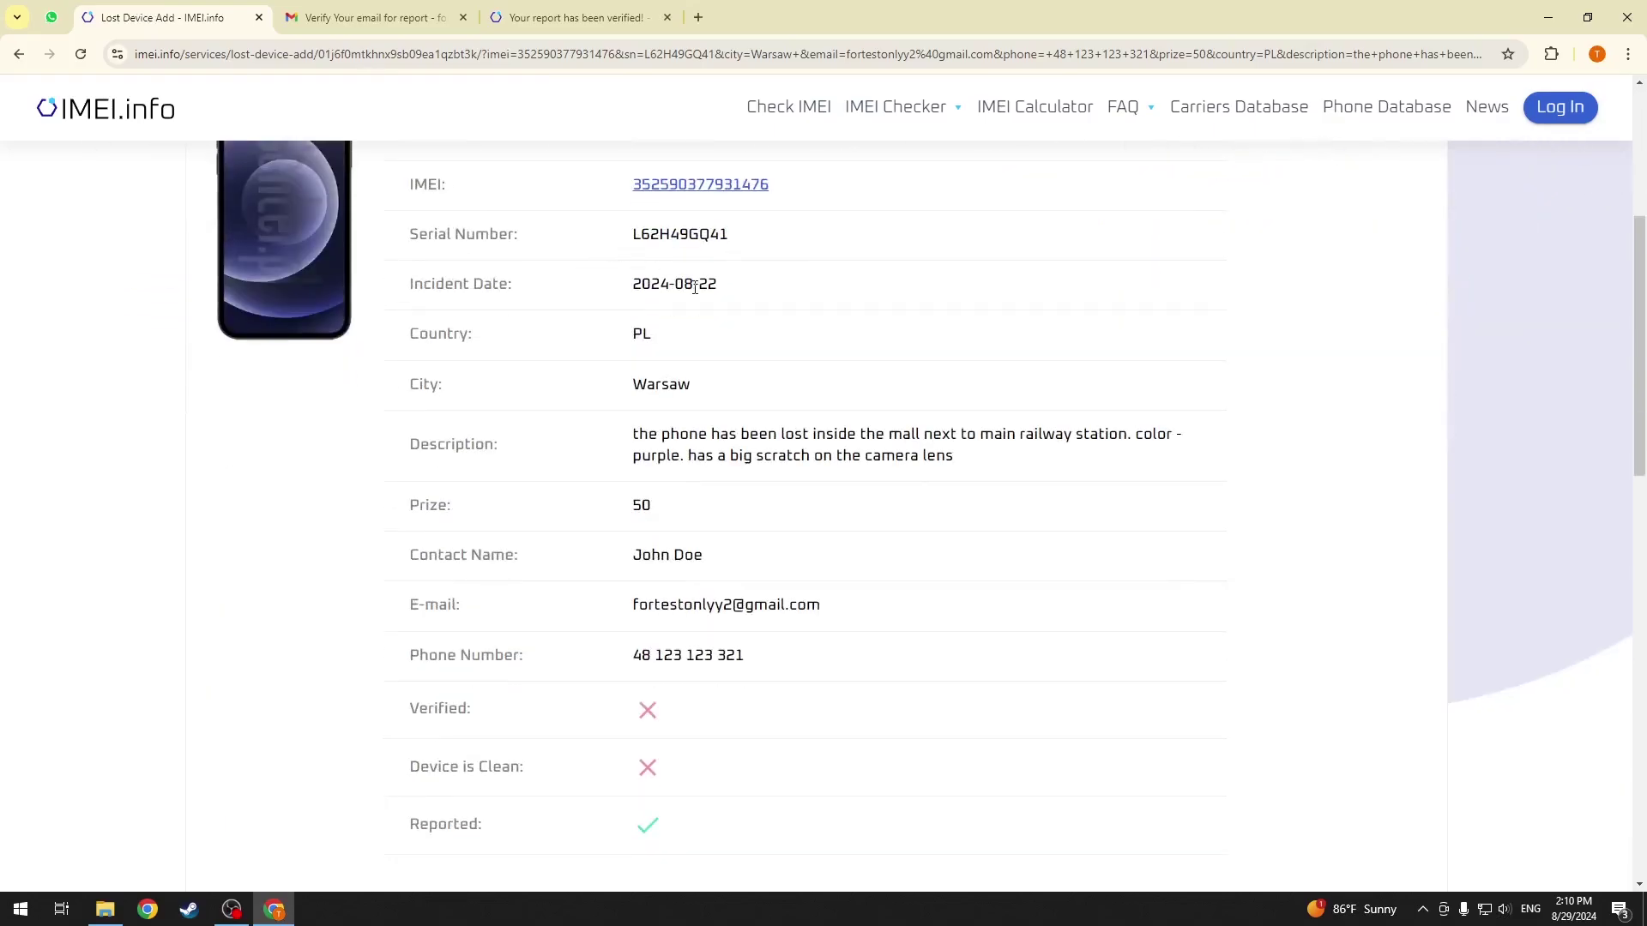
left_click(19, 54)
scroll(556, 271, "up", 7)
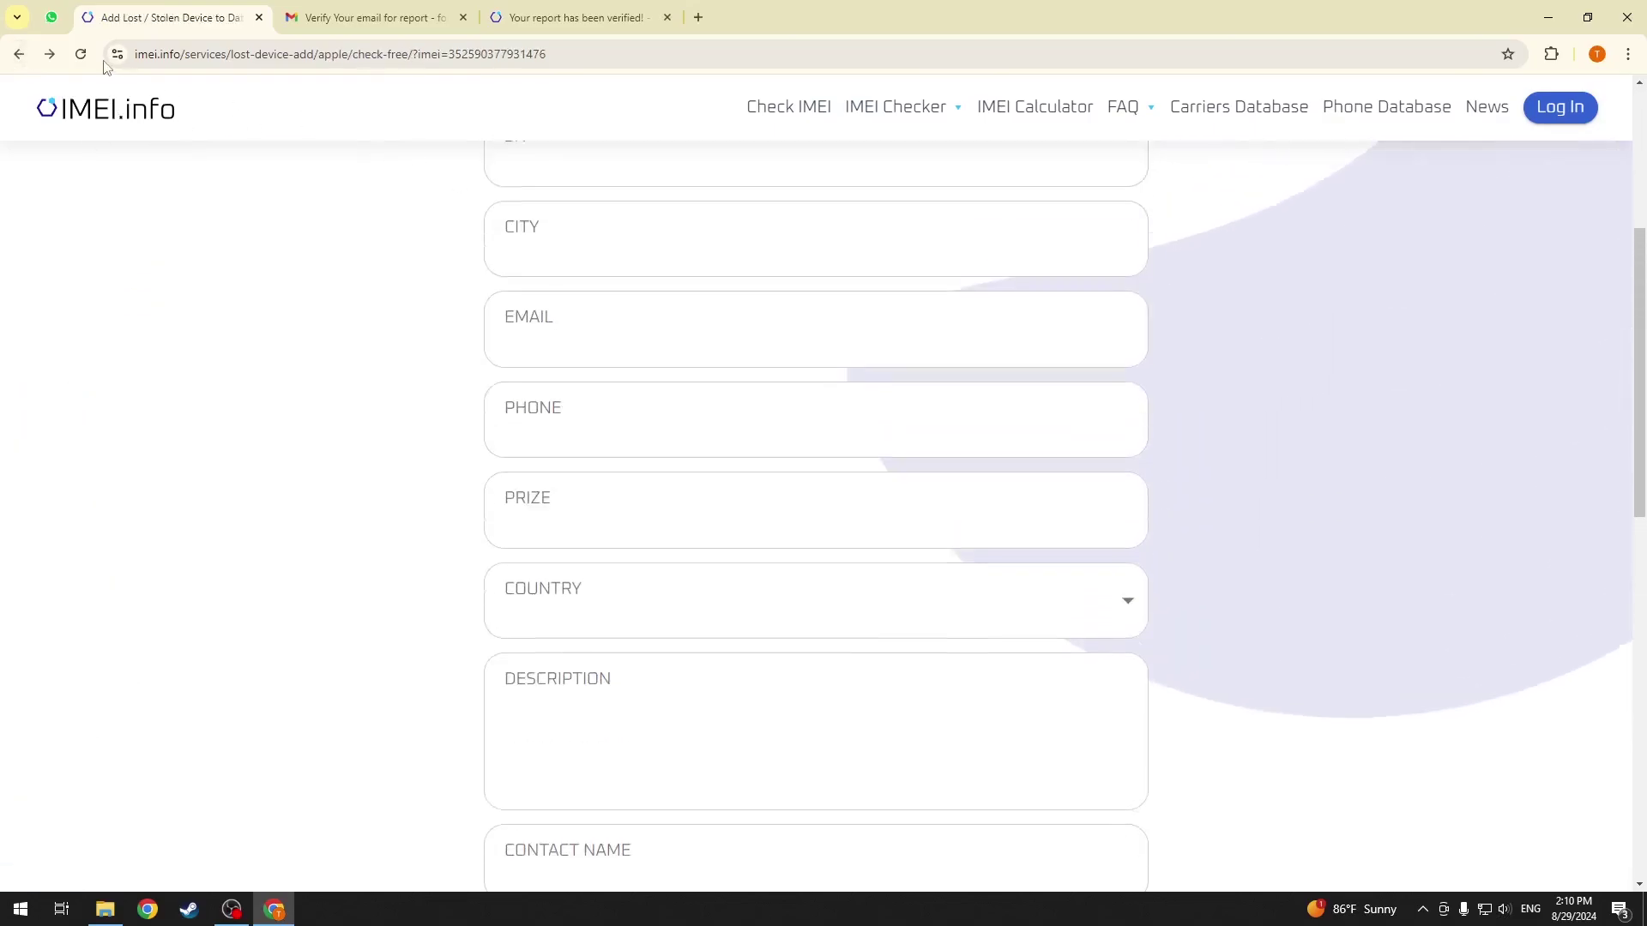
key("alt+Left")
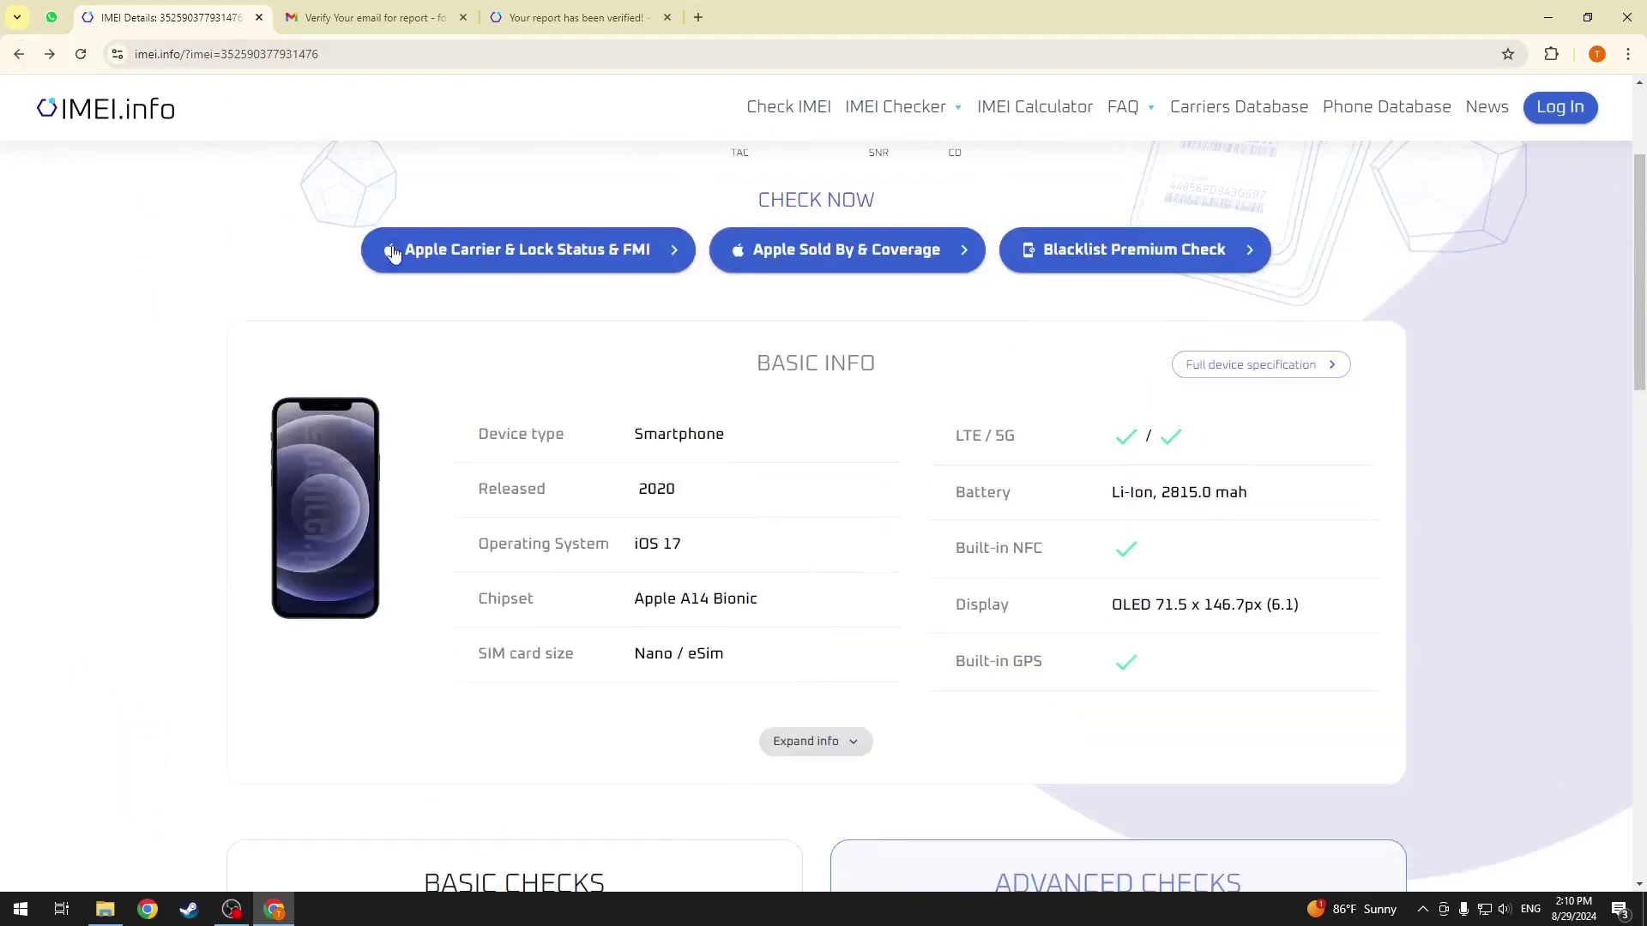
scroll(439, 308, "down", 15)
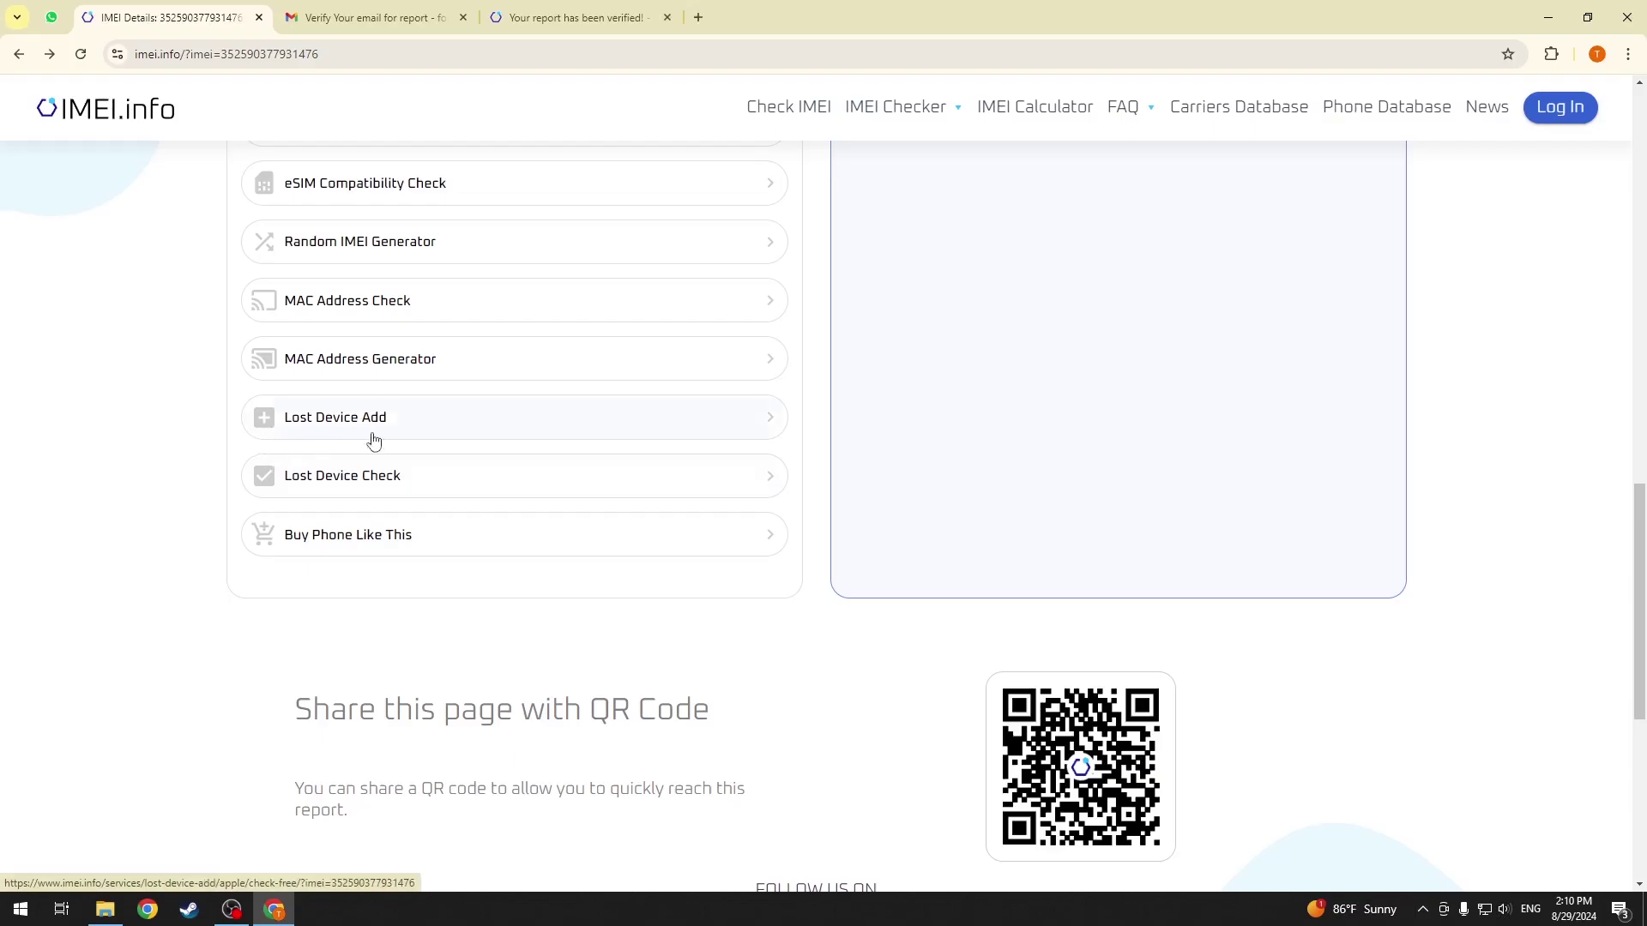
Step: Open Lost Device Check and run Check Lost / Stolen Status, showing the iPhone 12 blacklisted
left_click(413, 485)
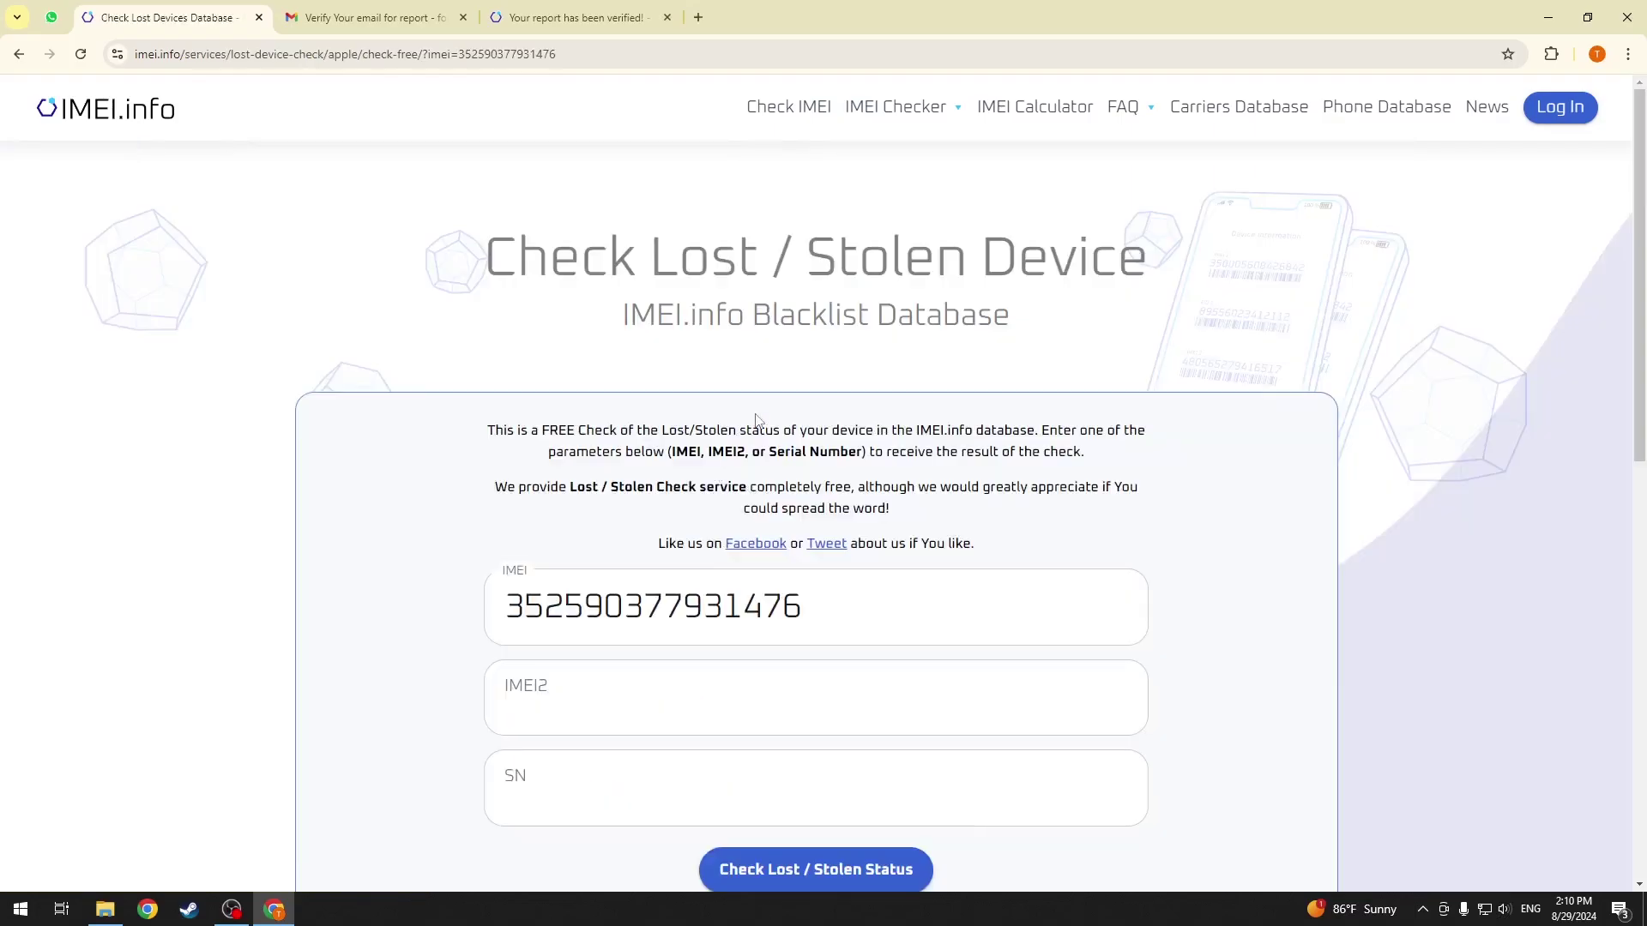
scroll(777, 409, "down", 1)
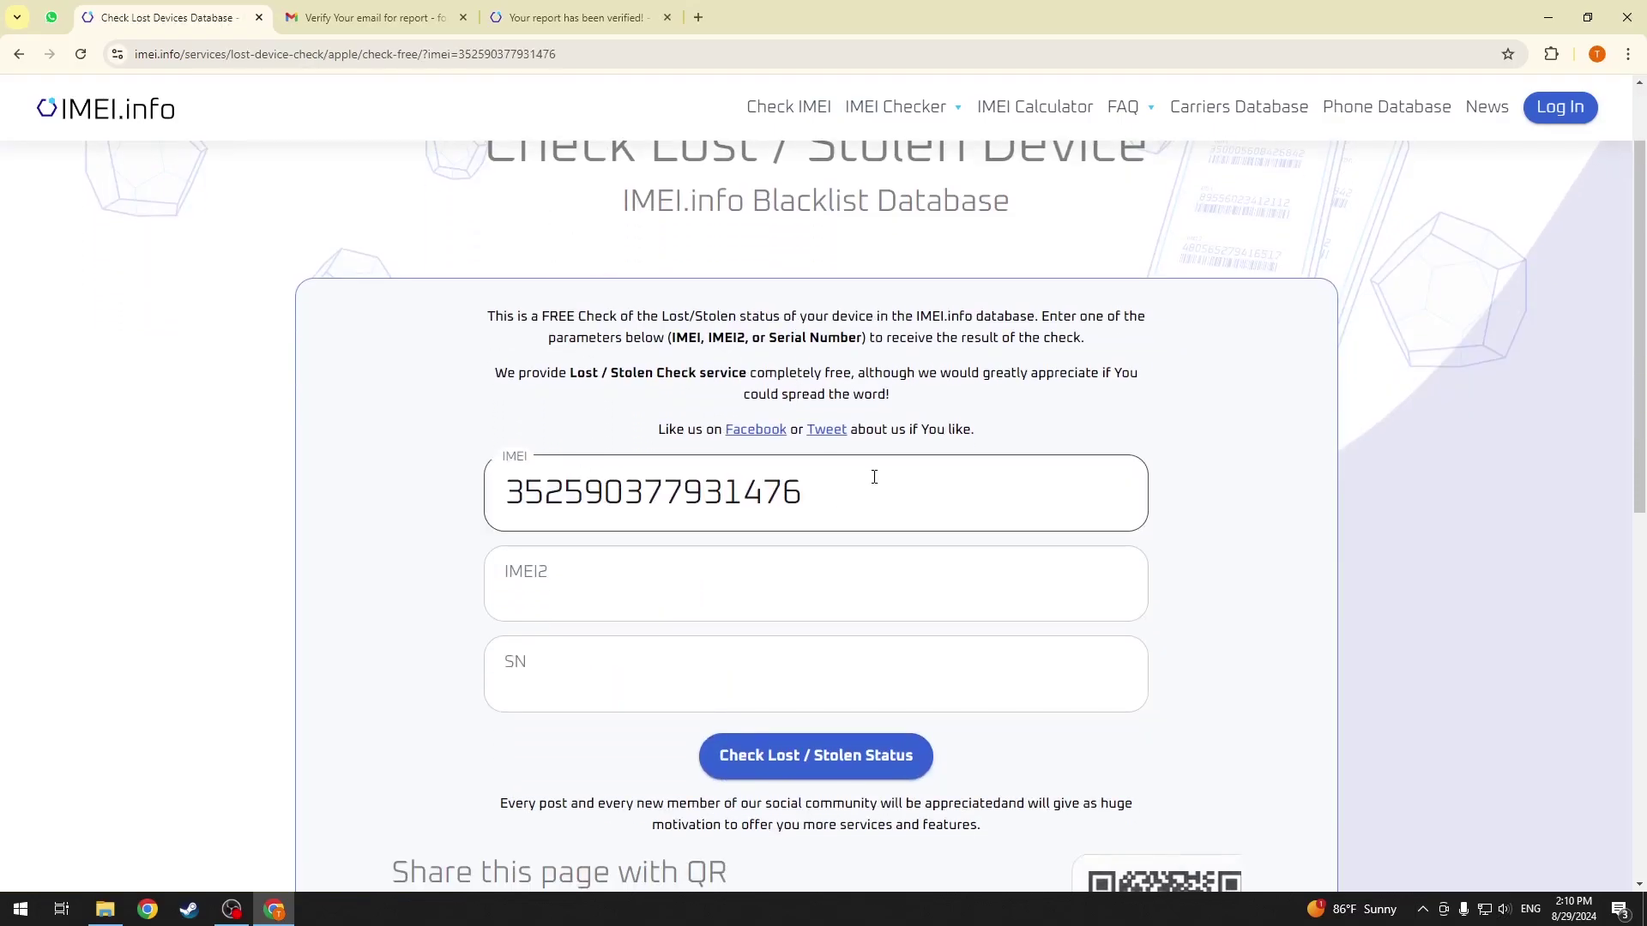
left_click_drag(874, 477, 398, 471)
left_click(497, 489)
scroll(674, 514, "down", 1)
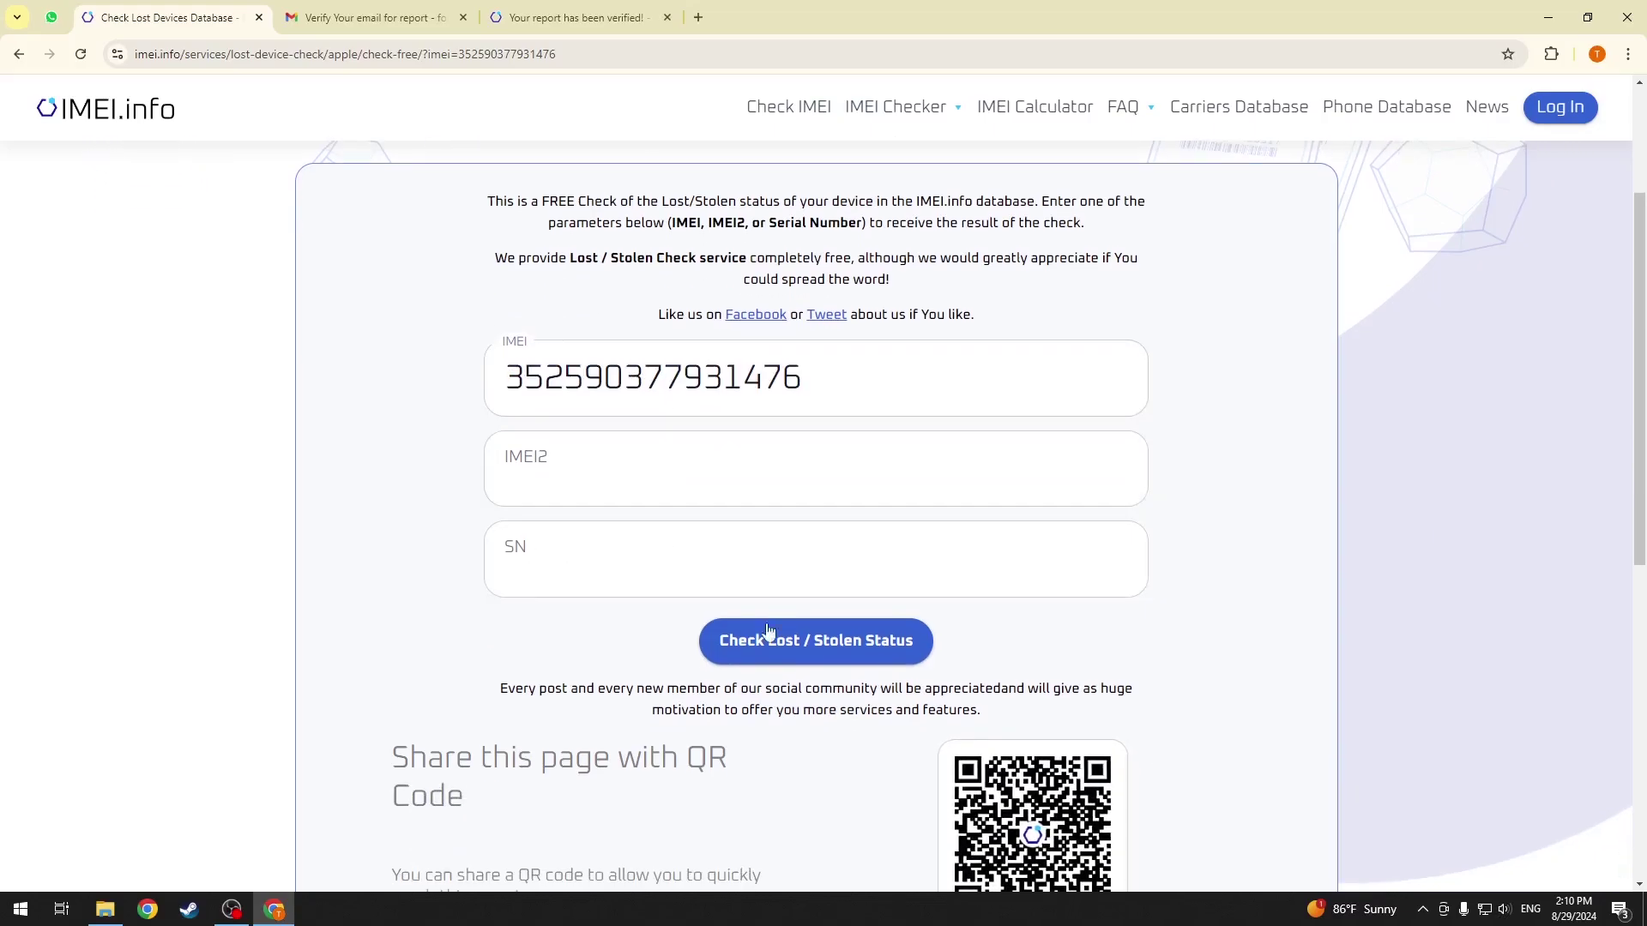
scroll(769, 601, "down", 1)
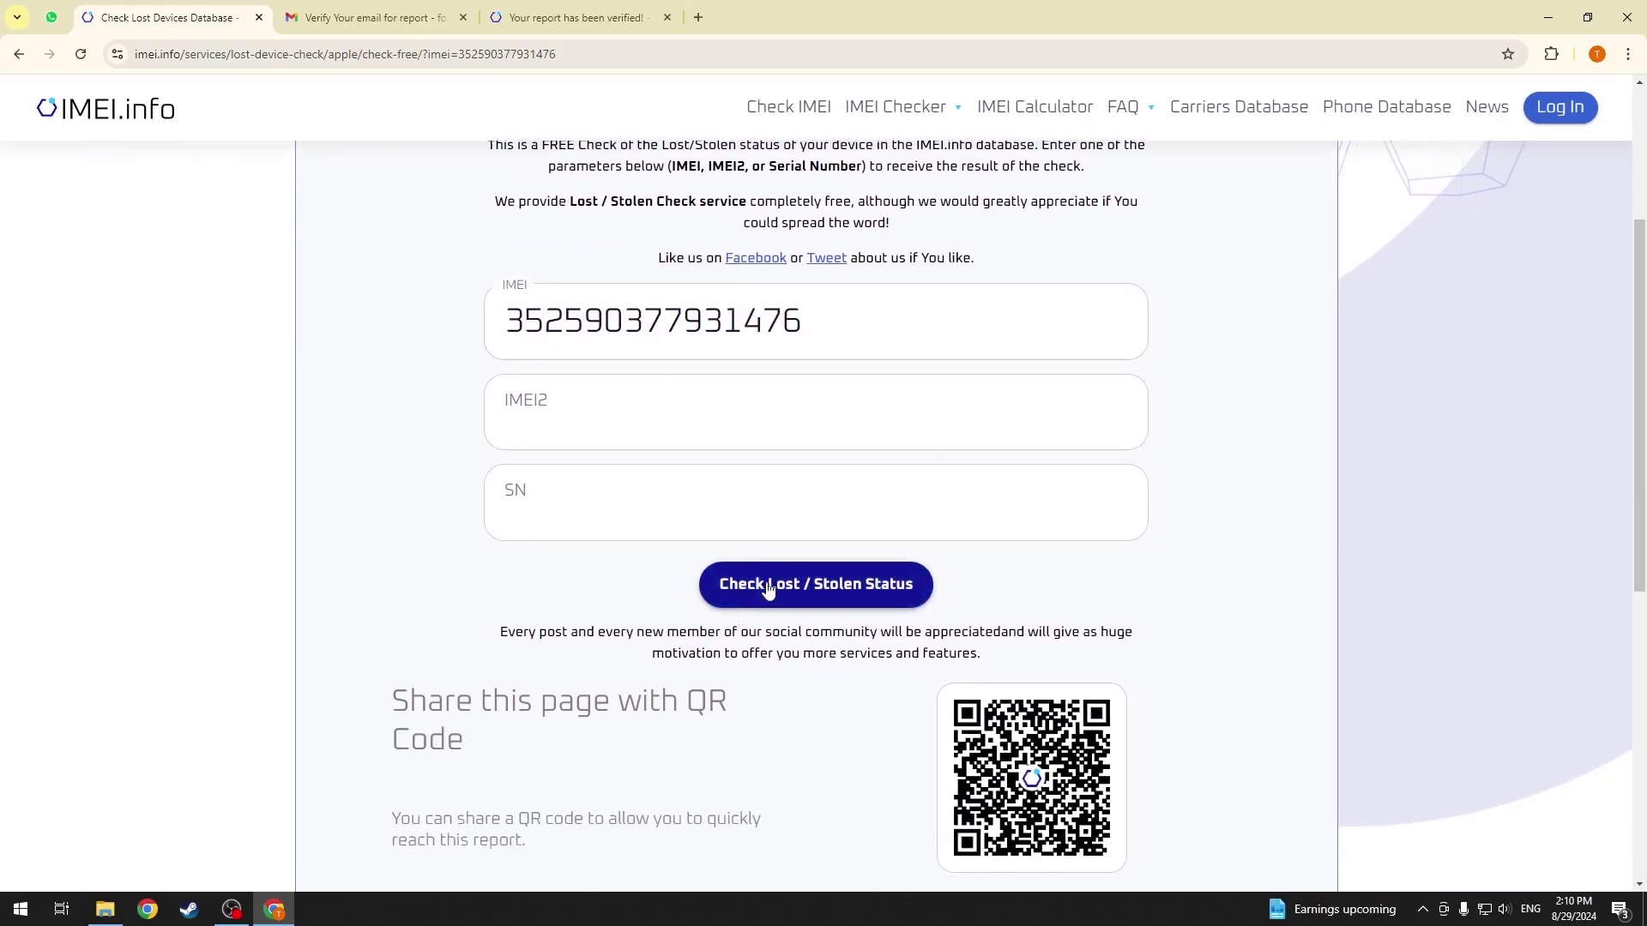
left_click(769, 590)
scroll(705, 412, "down", 1)
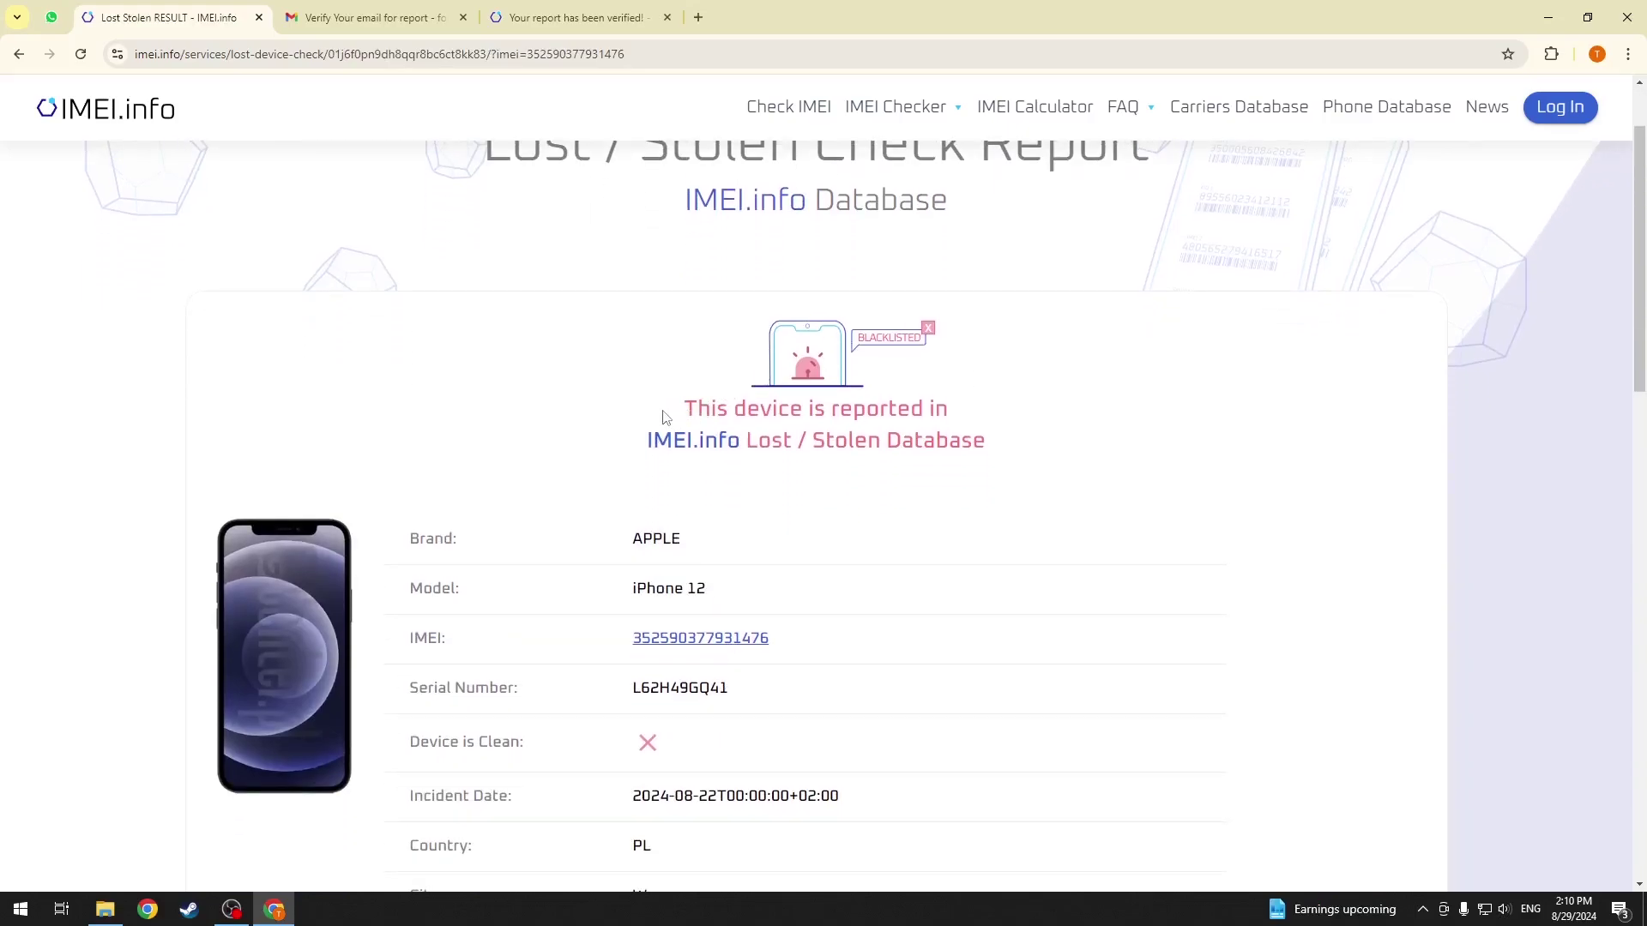
Step: Scroll through the Lost / Stolen Check Report details, then return to the IMEI.info home page
left_click(792, 413)
scroll(1029, 425, "down", 3)
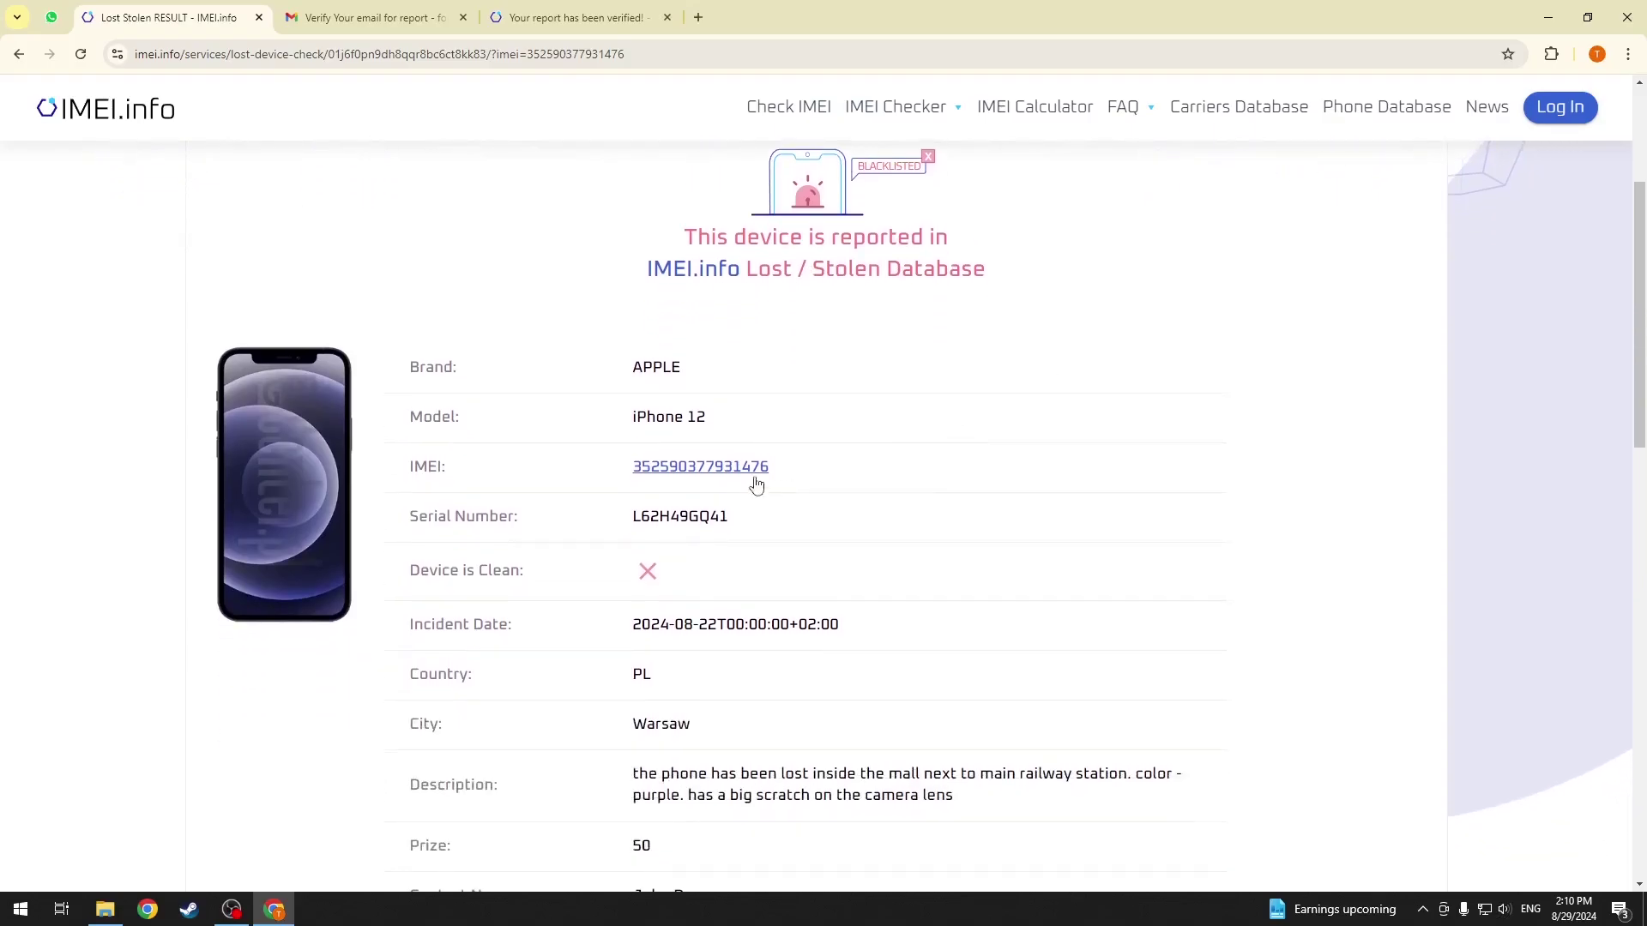
left_click(101, 110)
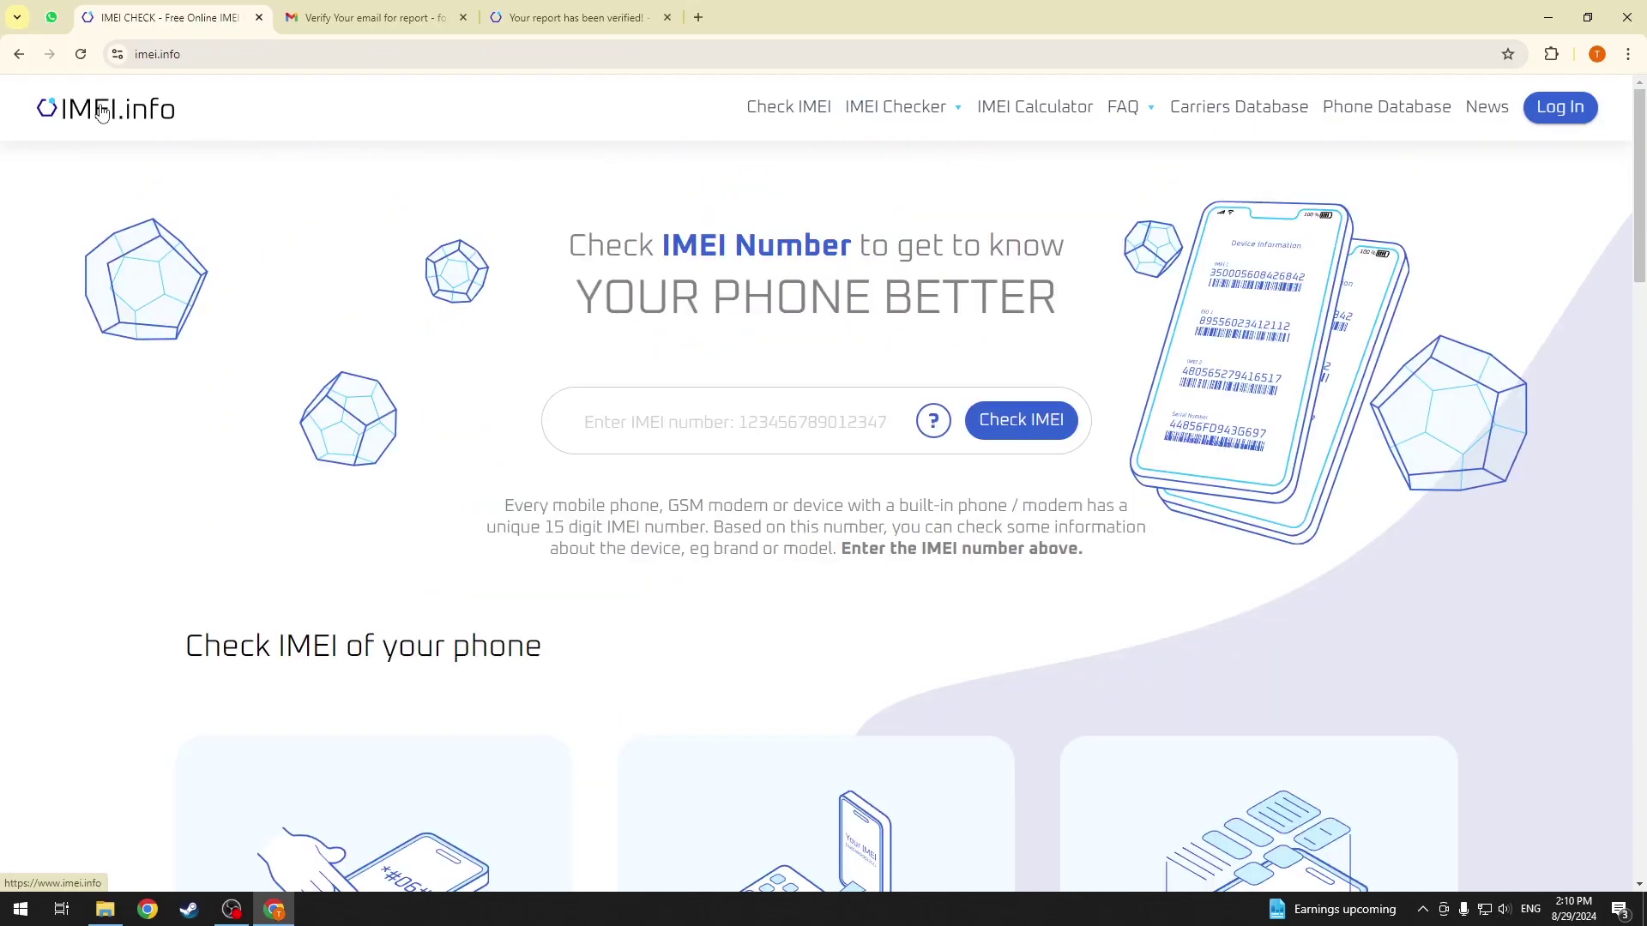